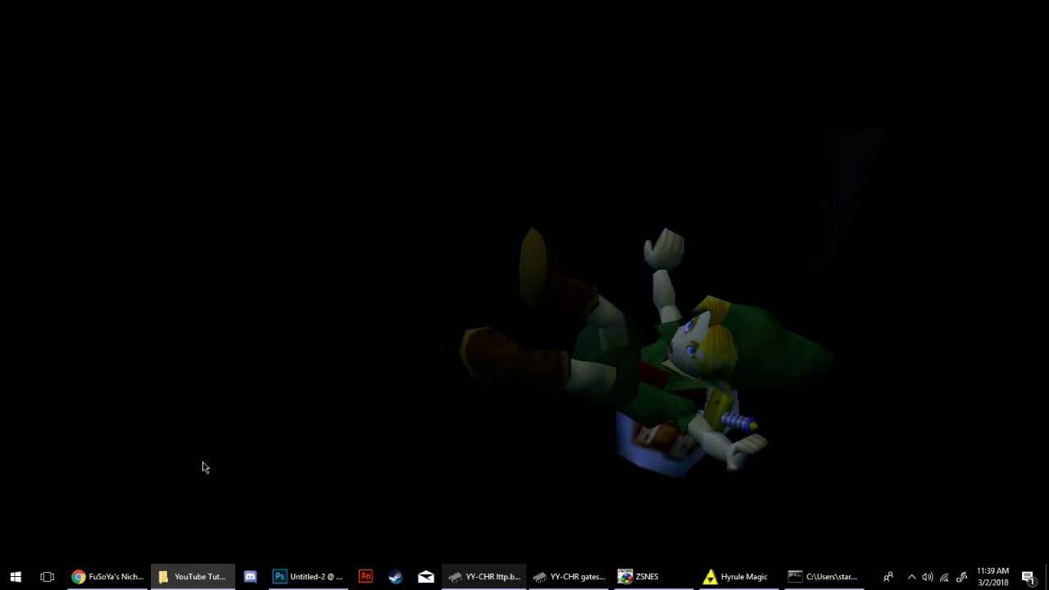
# Step: Look over the Zcompress tool page and the Romhacking.net utilities page in Chrome, and put the browser away
pyautogui.click(107, 576)
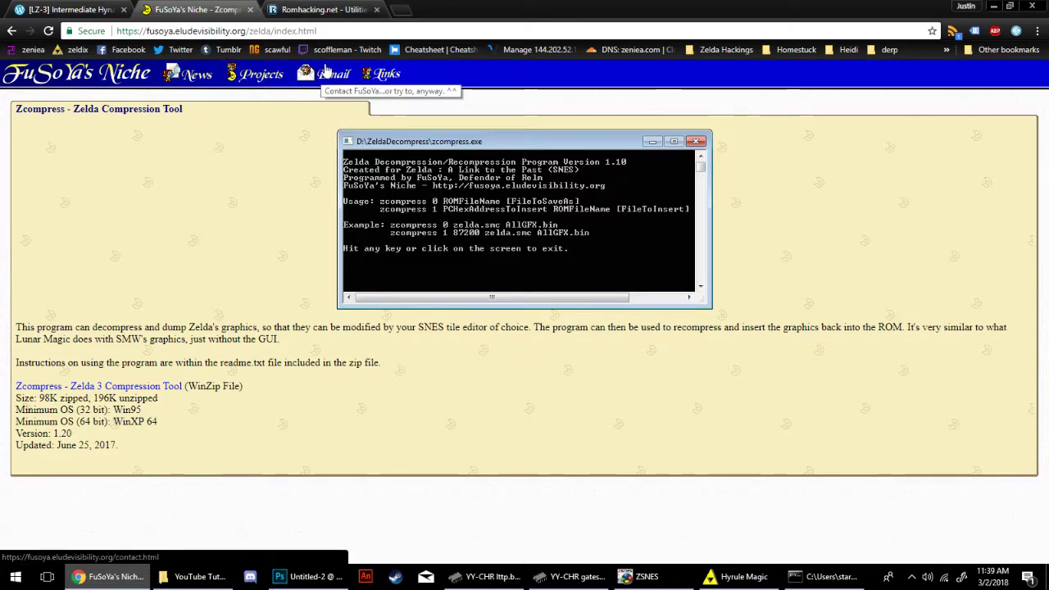
pyautogui.click(323, 9)
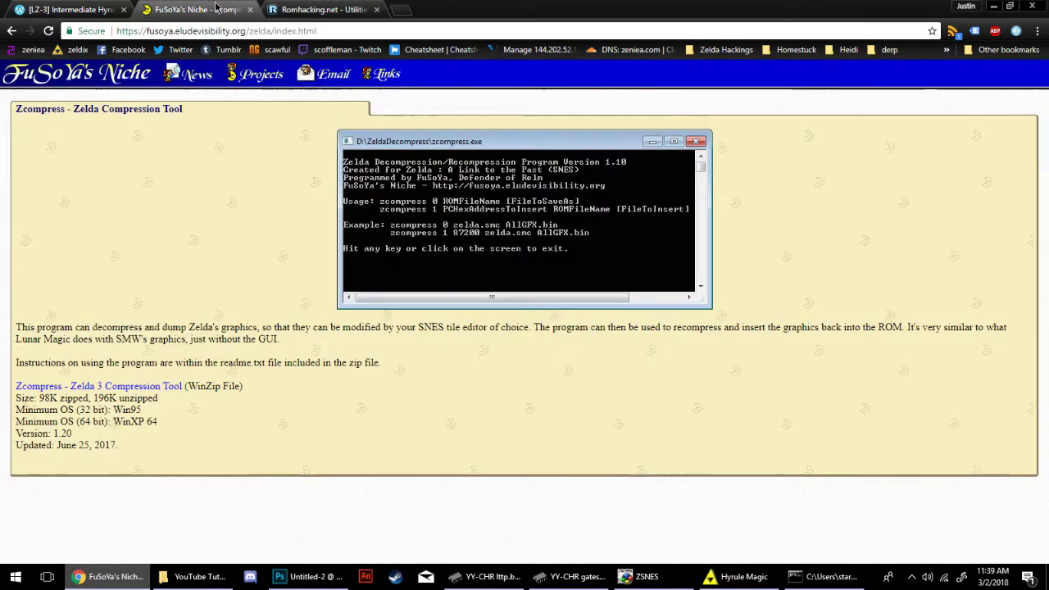
pyautogui.click(221, 9)
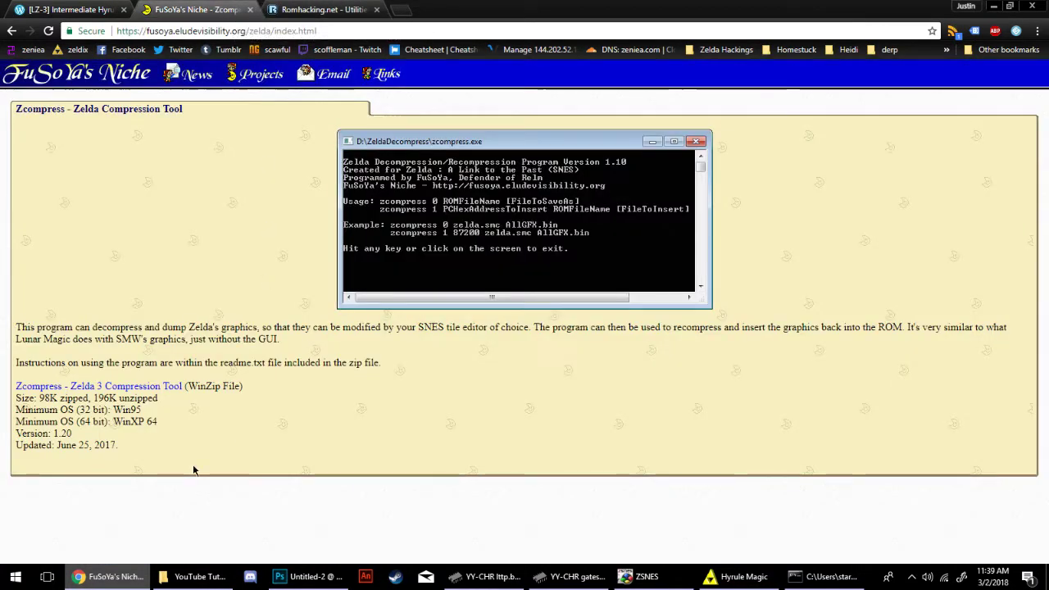
pyautogui.click(115, 577)
# Step: From the YouTube Tutorial folder's cmd, run "zcompress.exe 0 lttp.smc lttp.bin" to decompress the ROM graphics
pyautogui.click(189, 577)
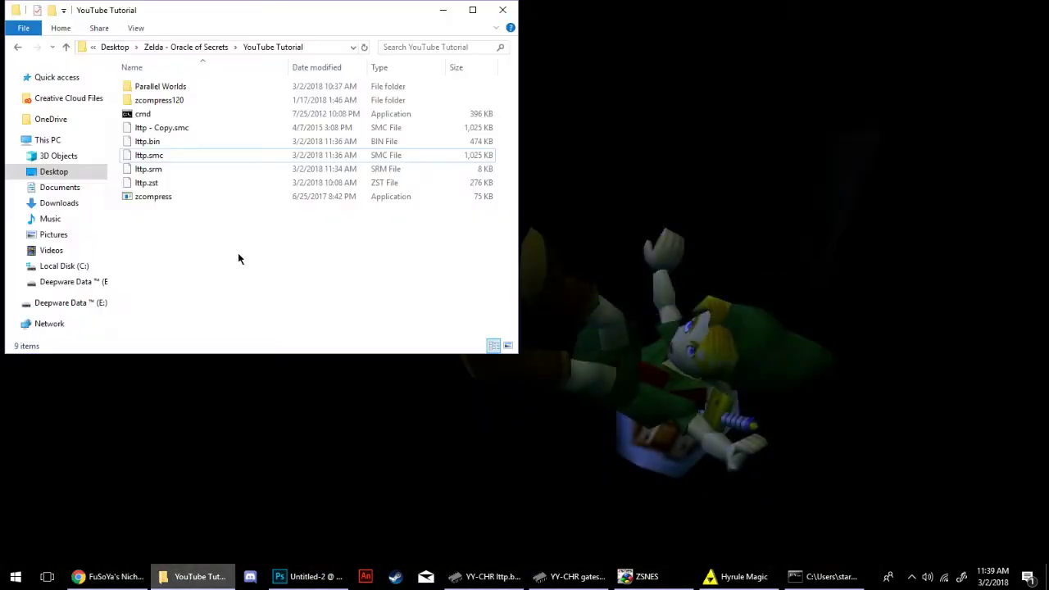
pyautogui.click(199, 114)
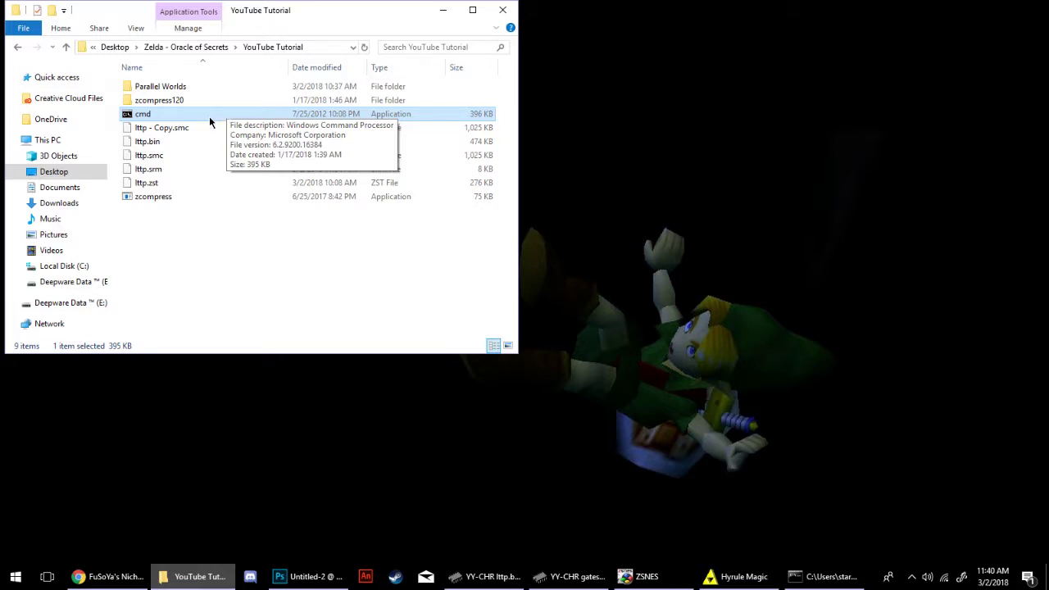
pyautogui.doubleClick(169, 120)
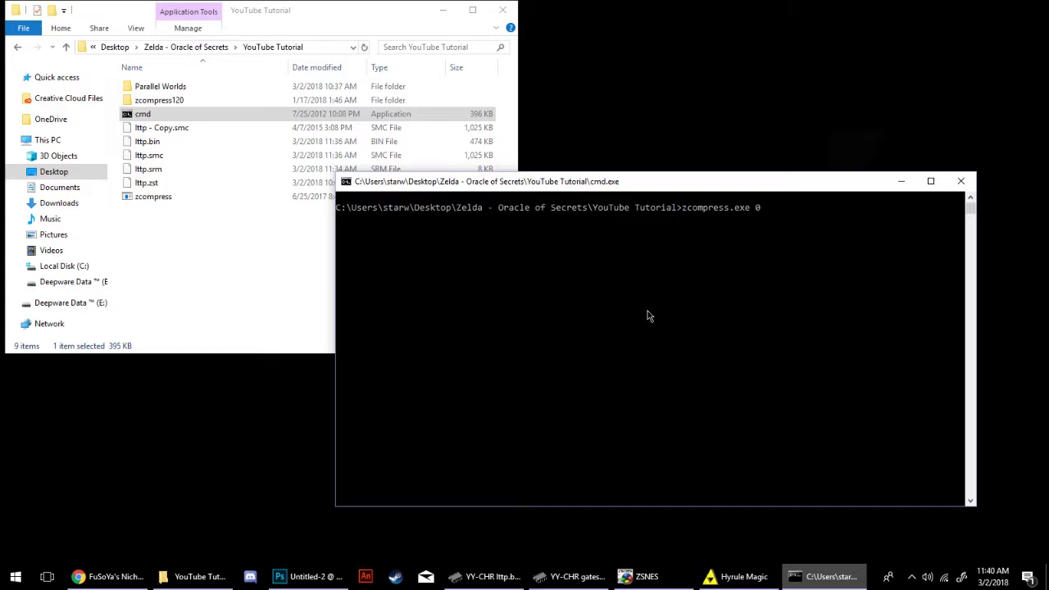
pyautogui.write('tp.smc lttp.bin')
pyautogui.press('Return')
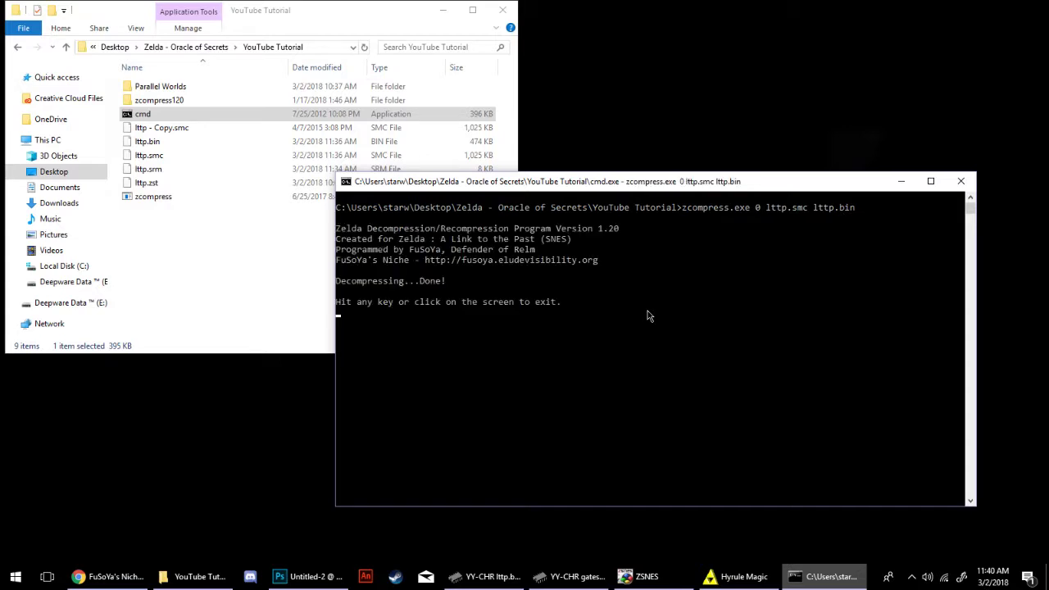
pyautogui.press('Return')
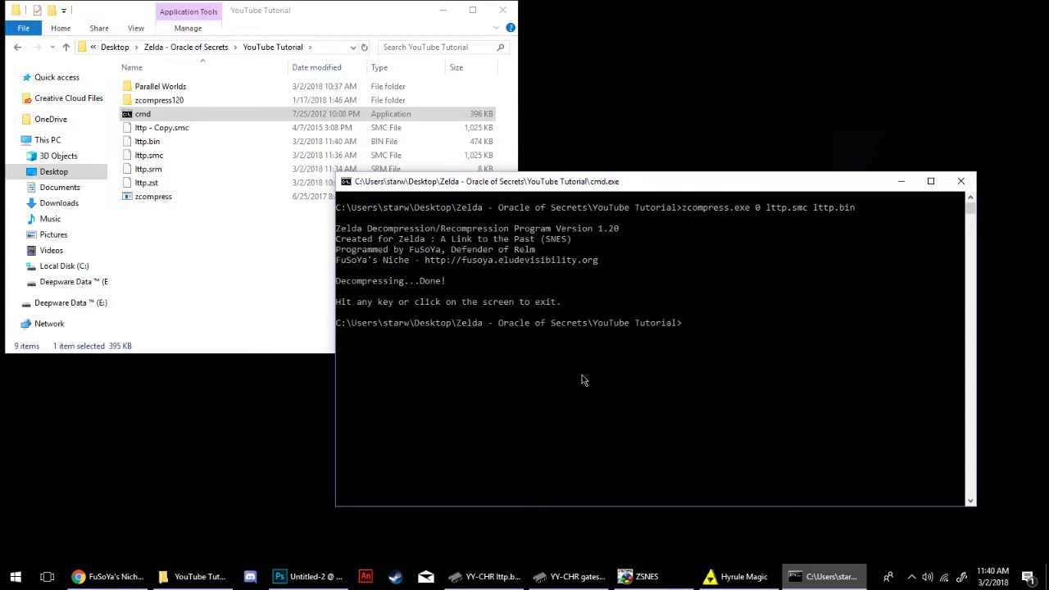
# Step: Switch to YY-CHR, start a new file, and open lttp.bin from the YouTube Tutorial folder
pyautogui.click(488, 576)
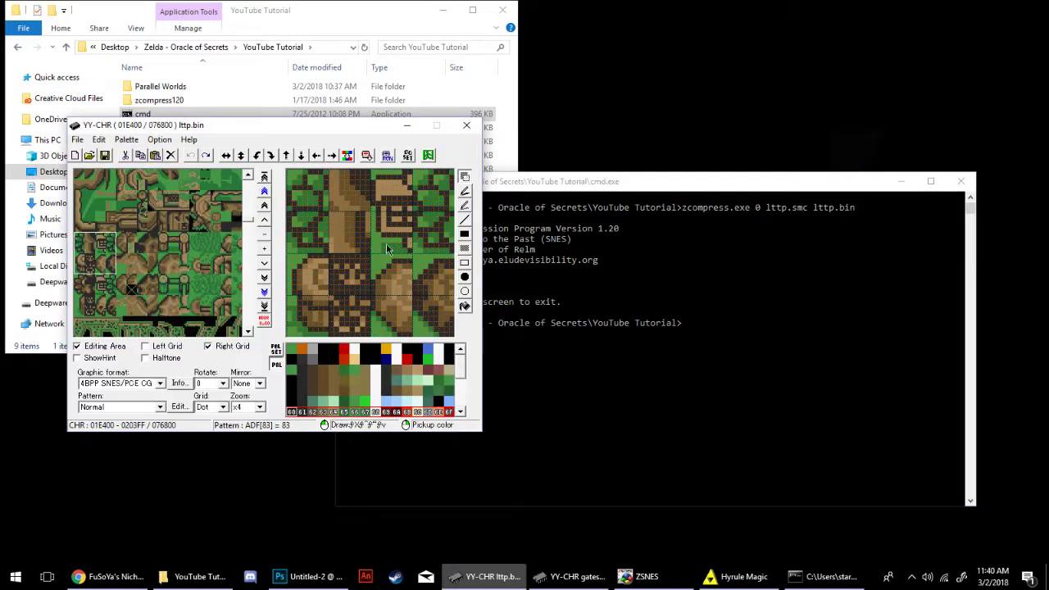
pyautogui.click(78, 140)
pyautogui.click(85, 154)
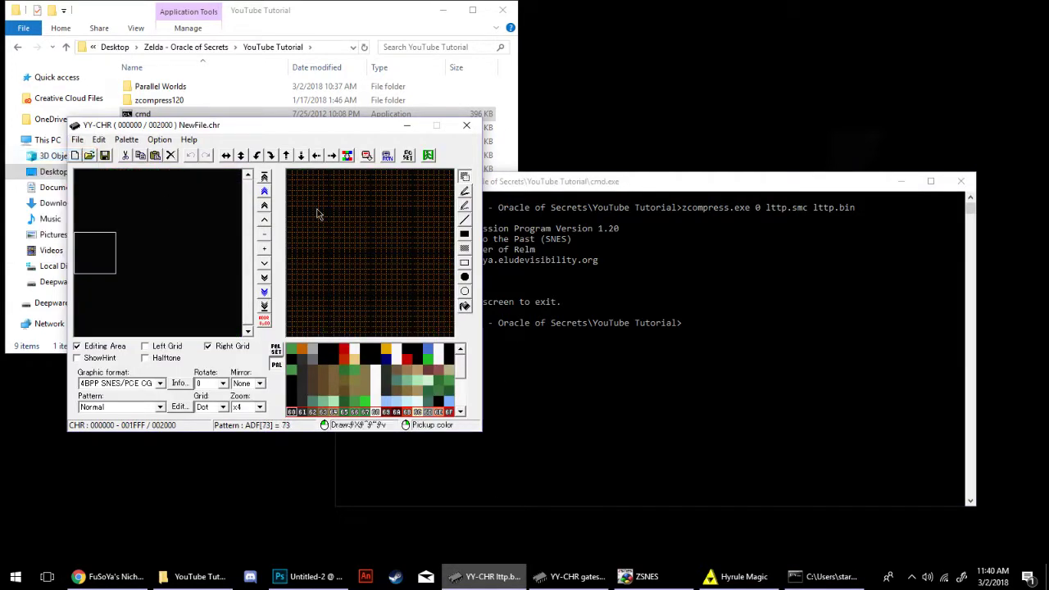
pyautogui.click(77, 140)
pyautogui.click(59, 167)
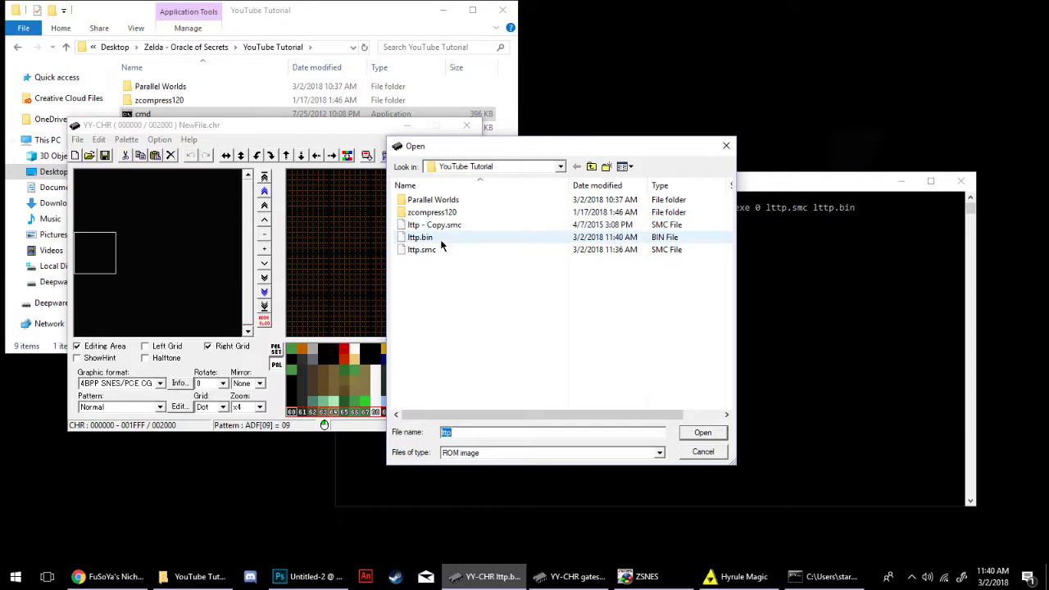
pyautogui.doubleClick(420, 237)
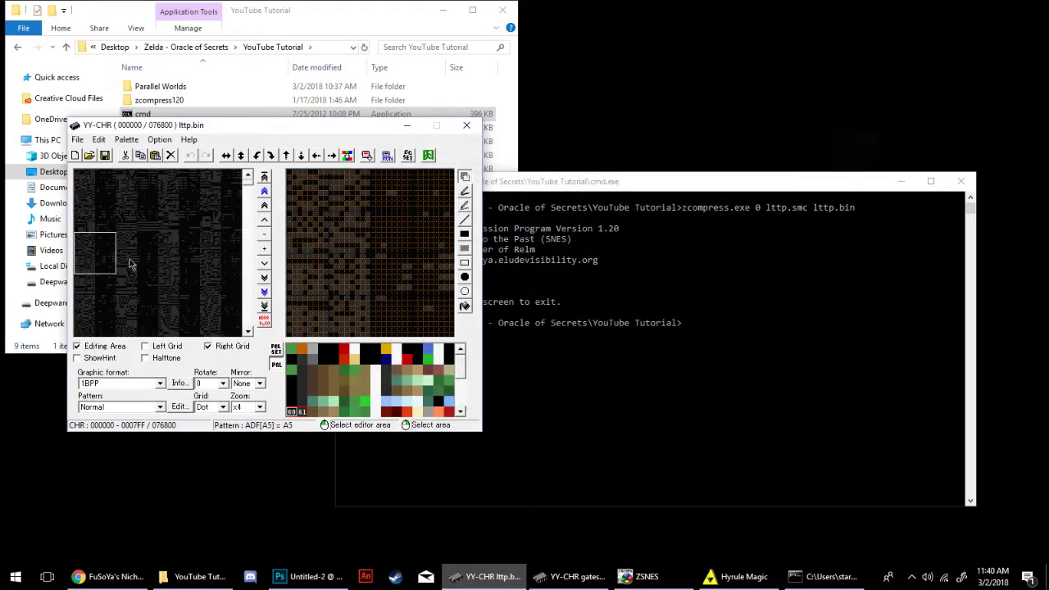
# Step: Place the editing area on the first tiles and set the graphic format to 4BPP SNES/PCE CG
pyautogui.moveTo(113, 203); pyautogui.dragTo(84, 181)
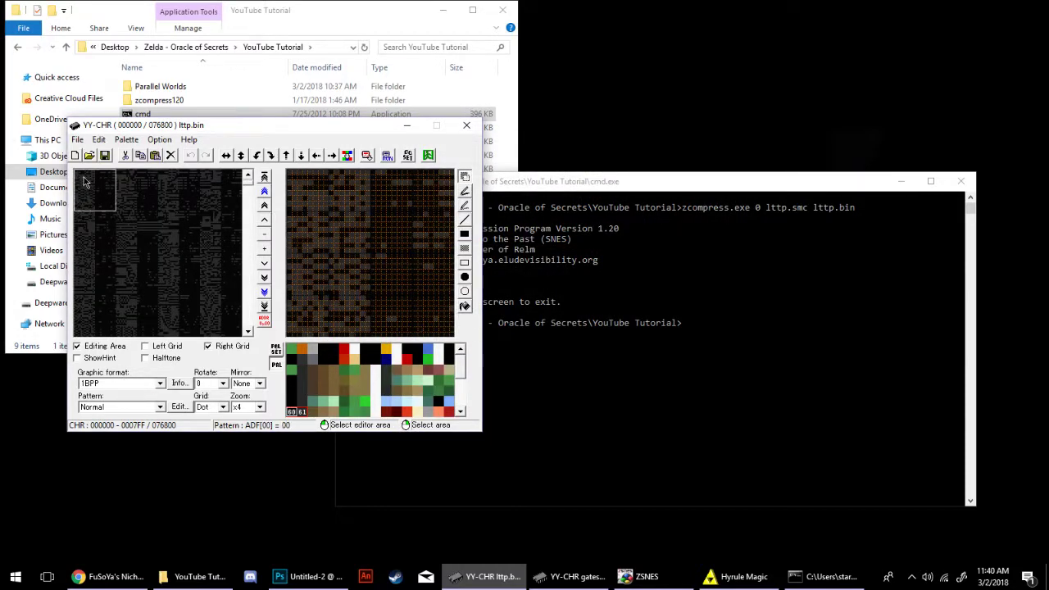
pyautogui.click(112, 384)
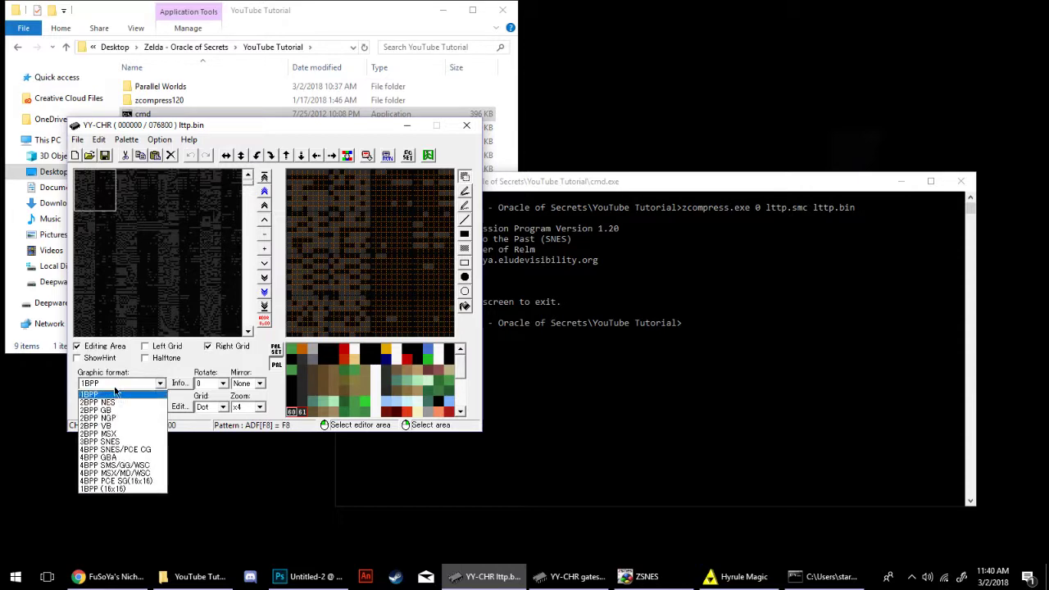
pyautogui.click(115, 449)
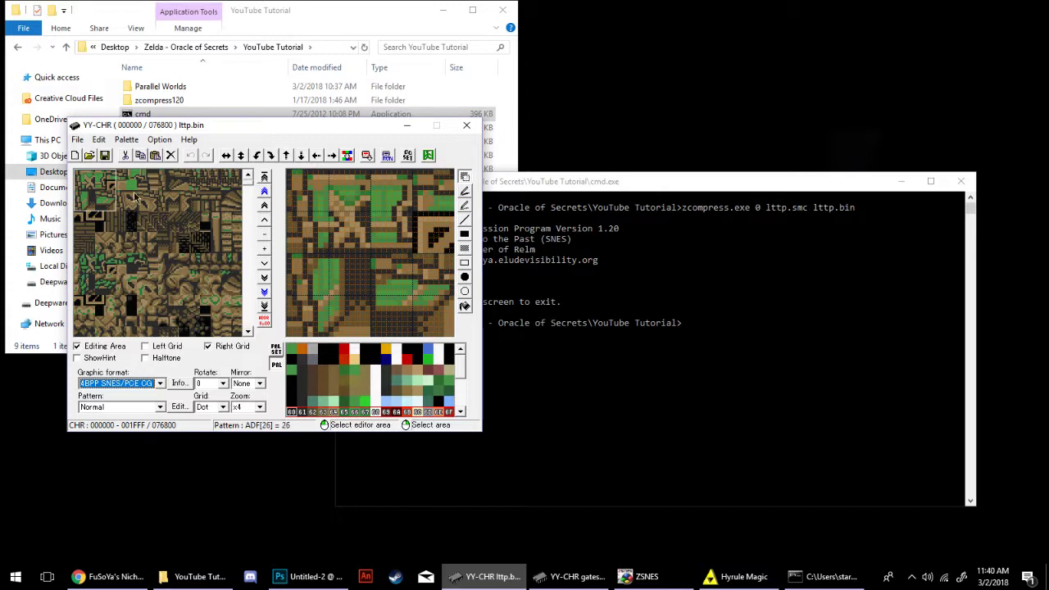
# Step: Try the tile editor at x8 zoom, set it to x2, and place the editing area on the first tile block
pyautogui.moveTo(137, 198); pyautogui.dragTo(113, 183)
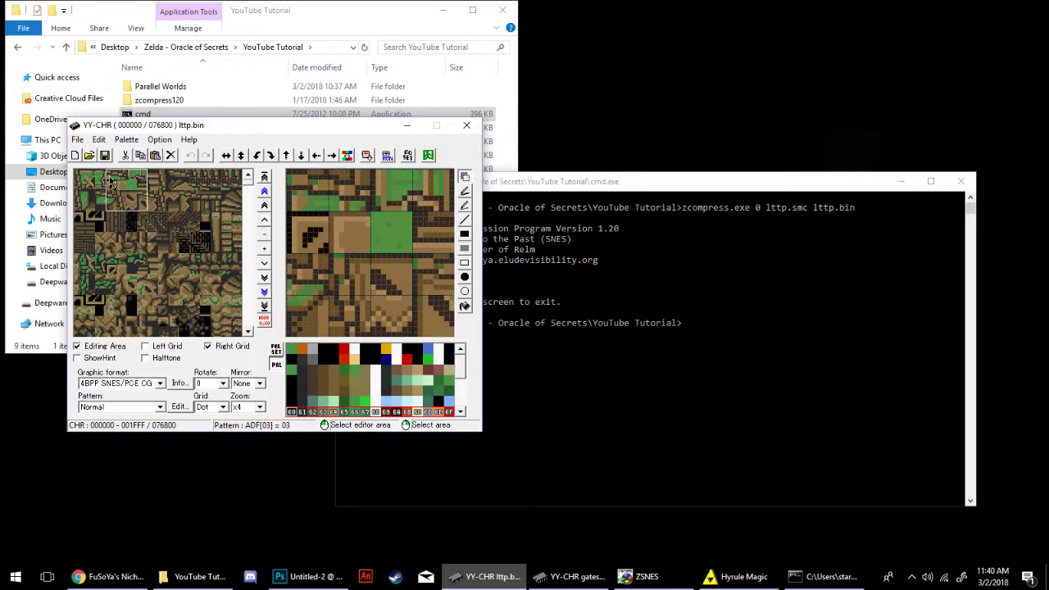
pyautogui.click(79, 180)
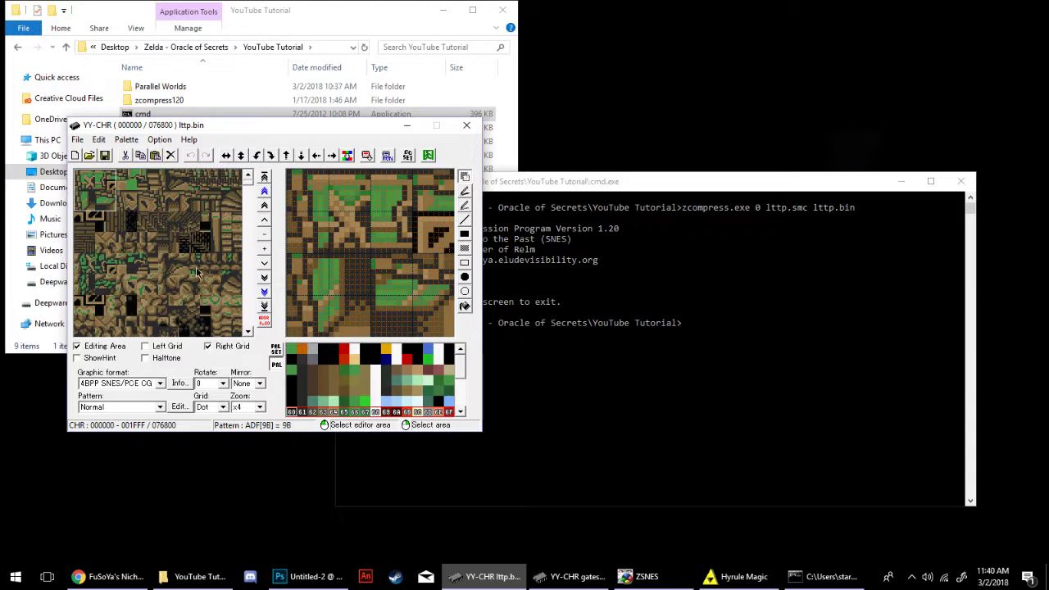
pyautogui.moveTo(98, 205); pyautogui.dragTo(82, 181)
pyautogui.click(245, 407)
pyautogui.click(237, 441)
pyautogui.click(250, 408)
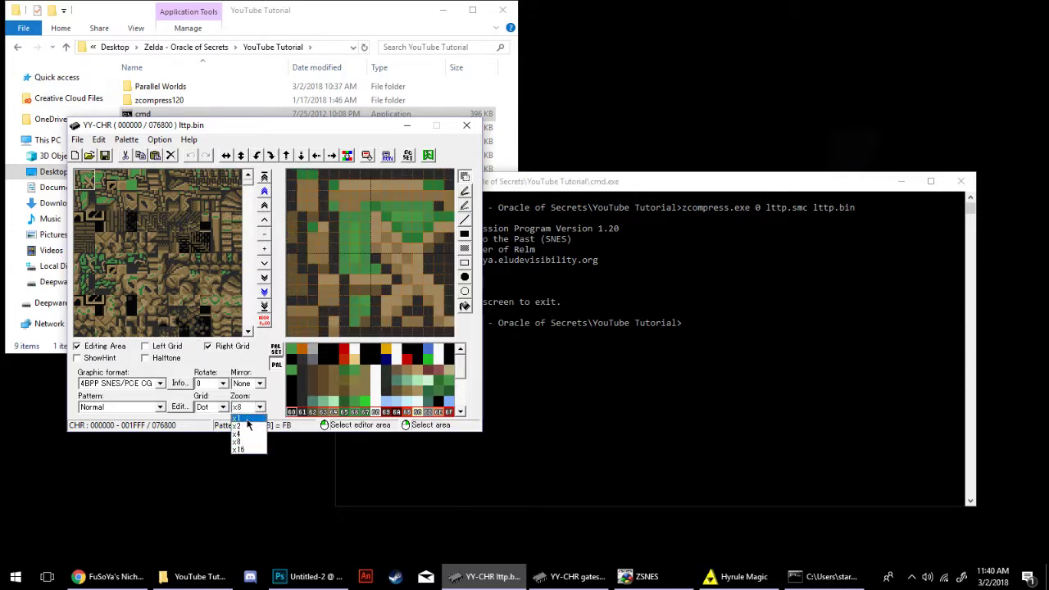
pyautogui.click(239, 427)
pyautogui.moveTo(118, 225); pyautogui.dragTo(71, 180)
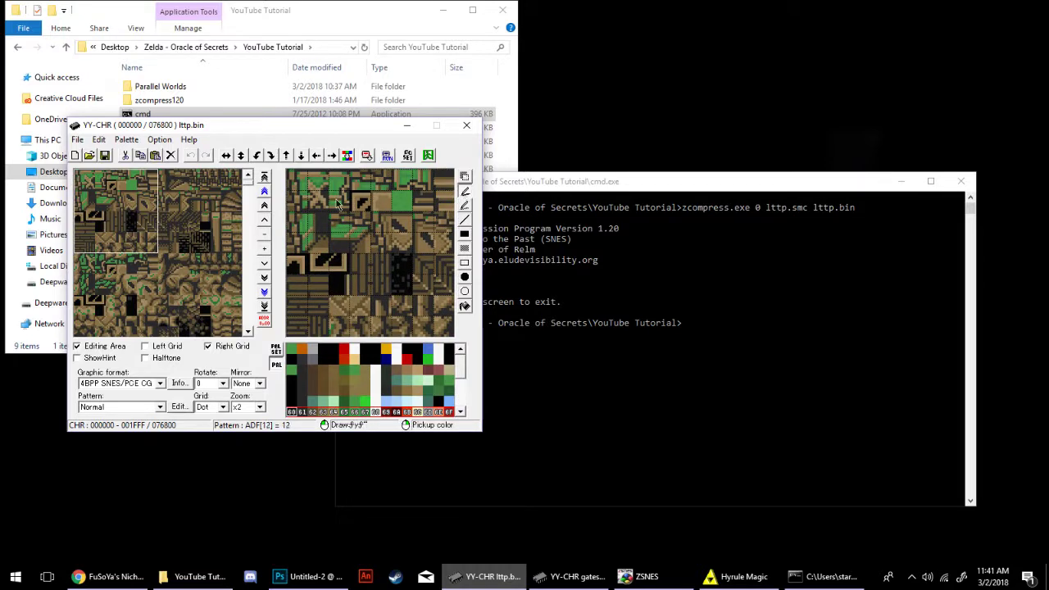
# Step: Try a pen stroke and a filled rectangle on the first tile block, undoing each one
pyautogui.moveTo(334, 203)
pyautogui.mouseDown()
pyautogui.moveTo(345, 232)
pyautogui.moveTo(326, 250)
pyautogui.moveTo(396, 245)
pyautogui.mouseUp()
pyautogui.hotkey('ctrl', 'z')
pyautogui.moveTo(414, 199); pyautogui.dragTo(323, 287)
pyautogui.hotkey('ctrl', 'z')
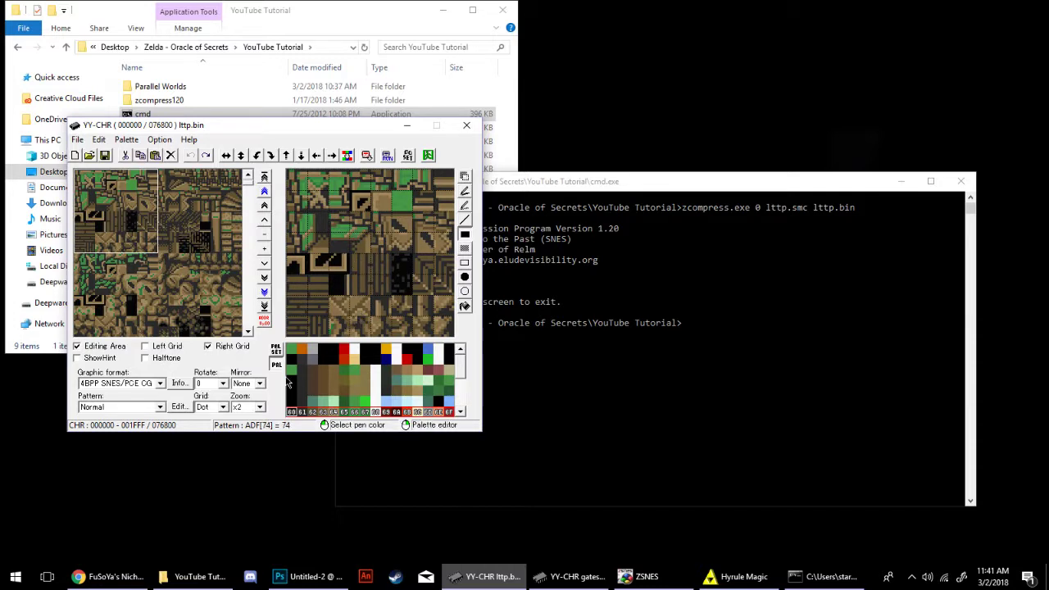
# Step: Examine the palette rows and the background tile graphics from the start of lttp.bin to offset 035800
pyautogui.scroll(-1, 297, 387)
pyautogui.scroll(-1, 297, 387)
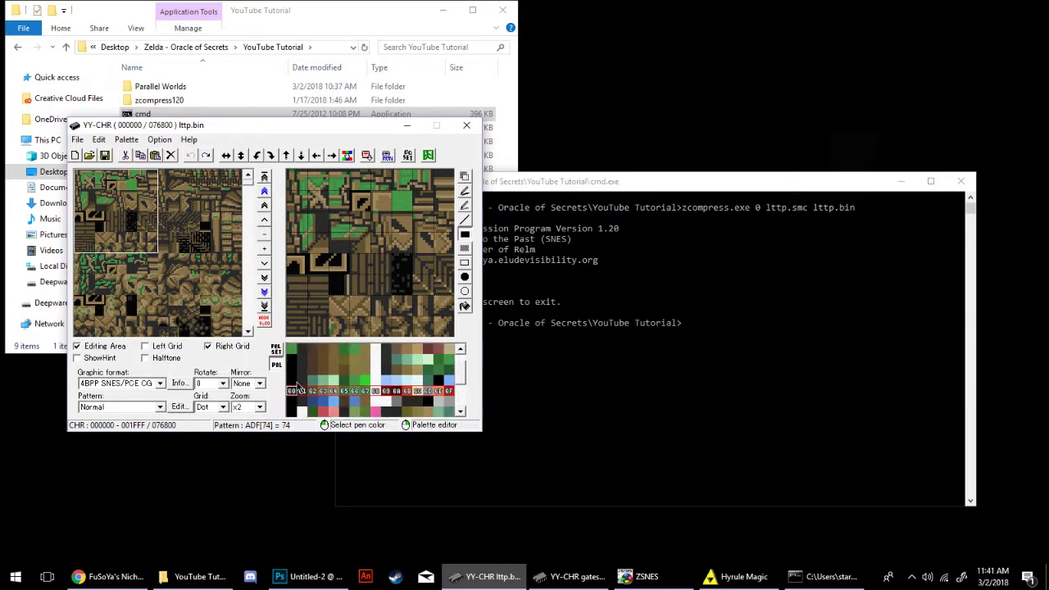
pyautogui.scroll(1, 298, 387)
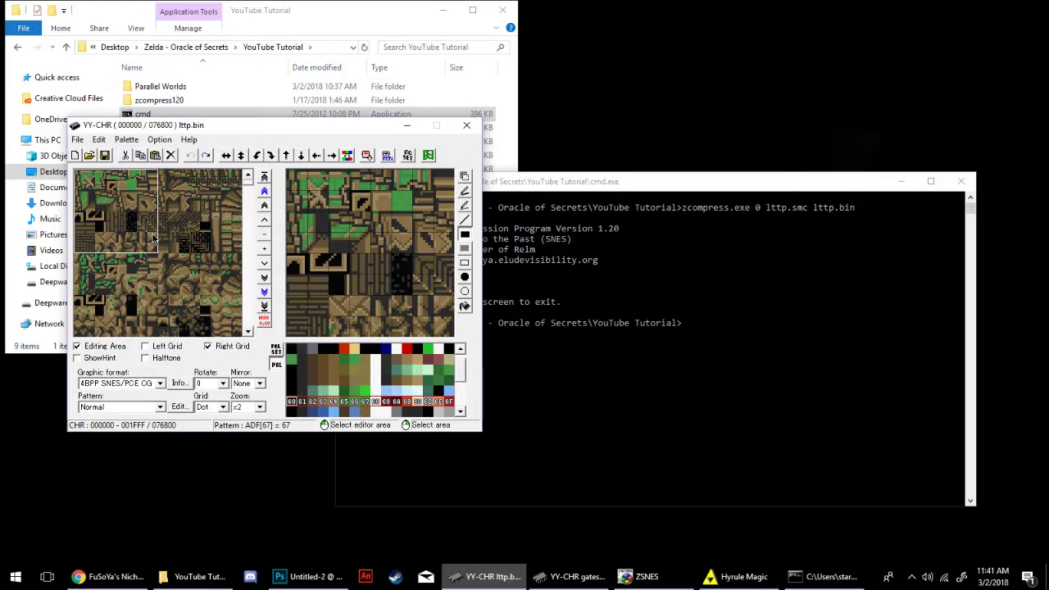
pyautogui.scroll(-12, 152, 238)
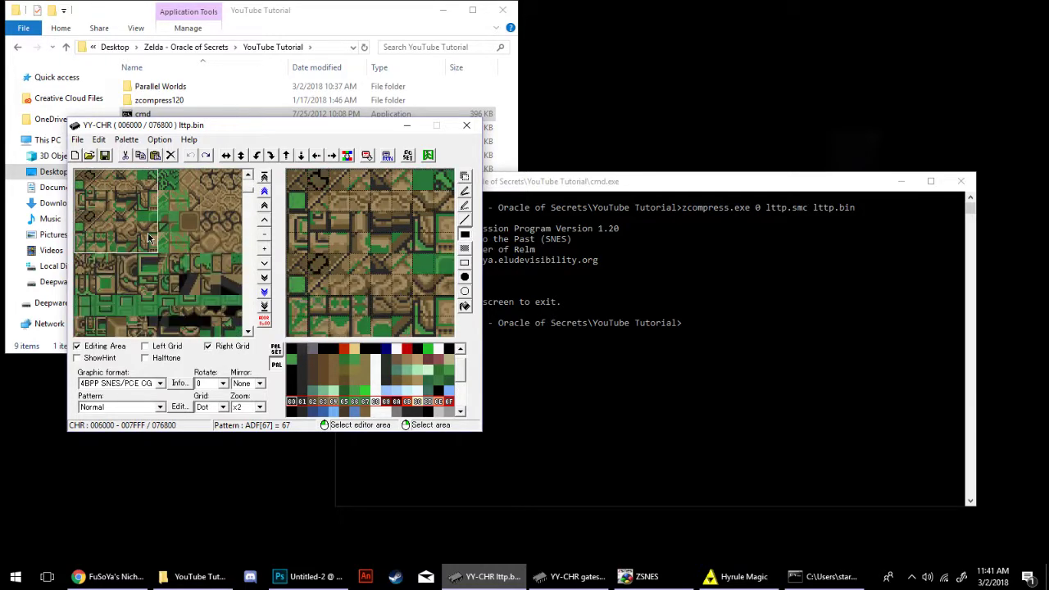
pyautogui.scroll(11, 148, 238)
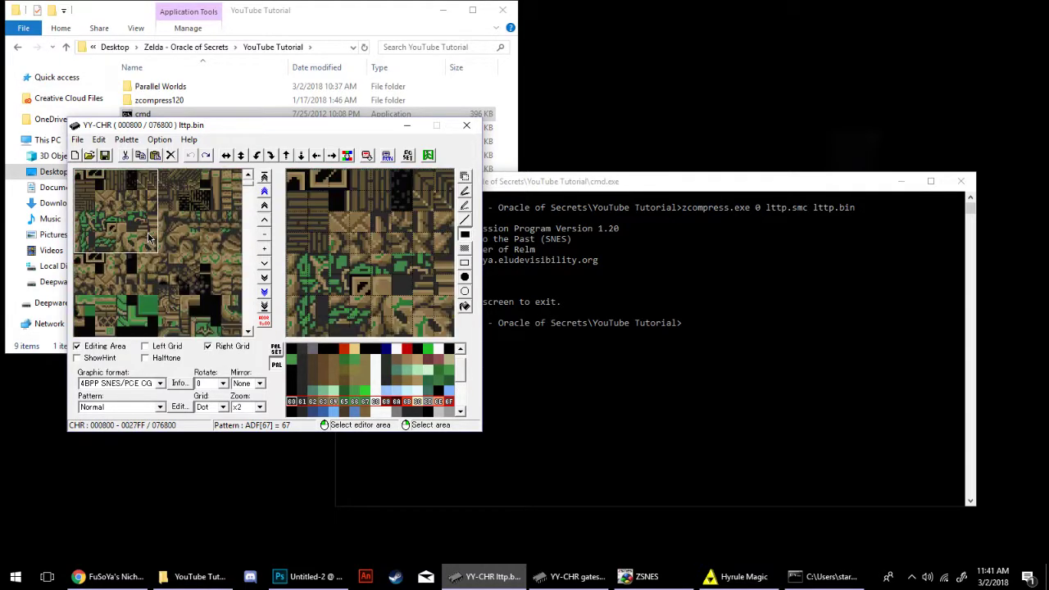
pyautogui.scroll(-2, 148, 238)
pyautogui.scroll(-2, 145, 238)
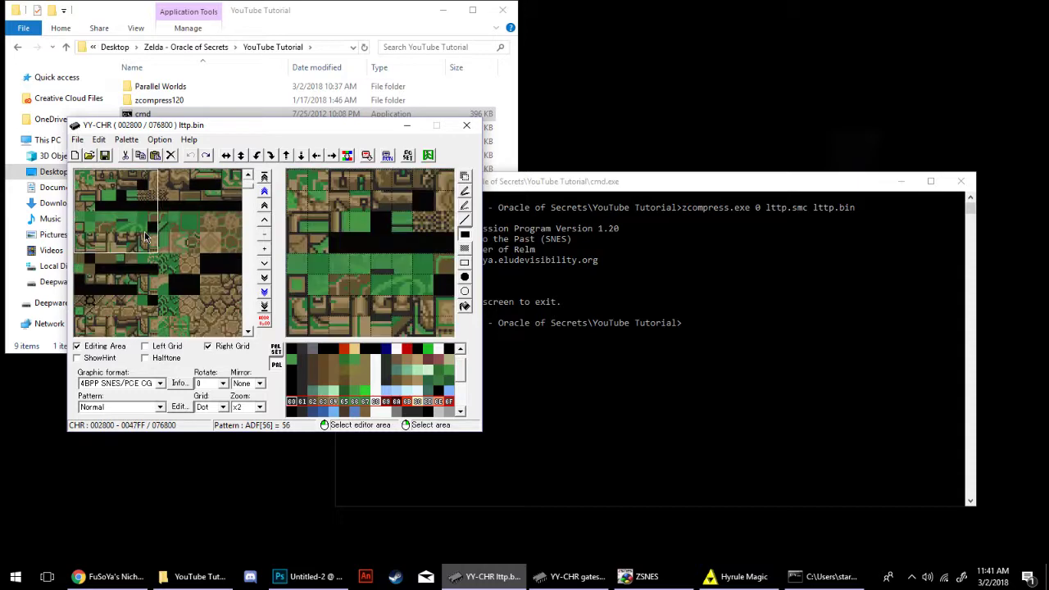
pyautogui.scroll(-20, 145, 237)
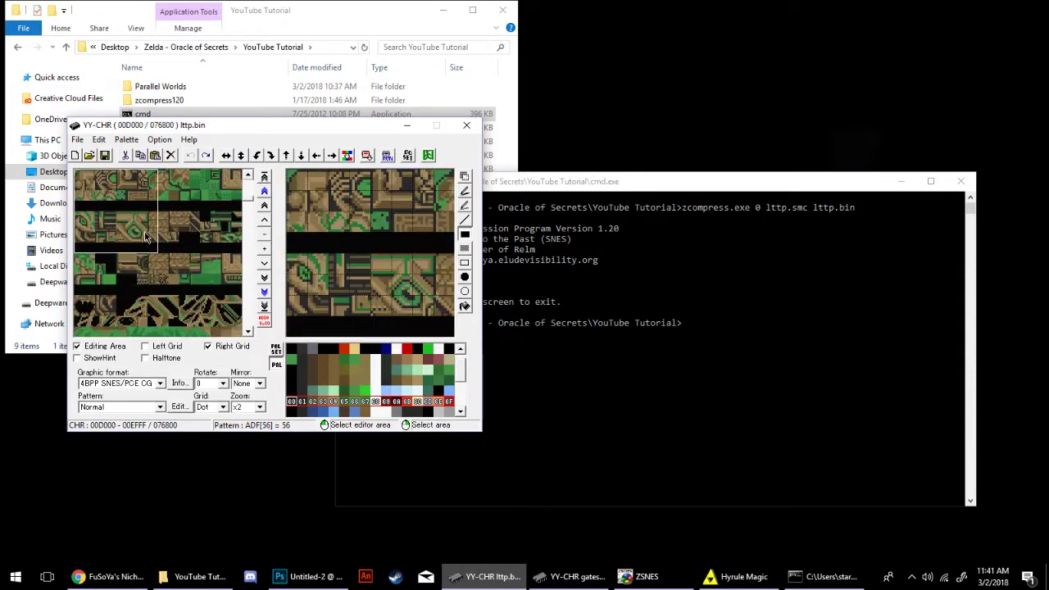
pyautogui.scroll(-3, 145, 237)
pyautogui.scroll(2, 163, 238)
pyautogui.scroll(-20, 163, 238)
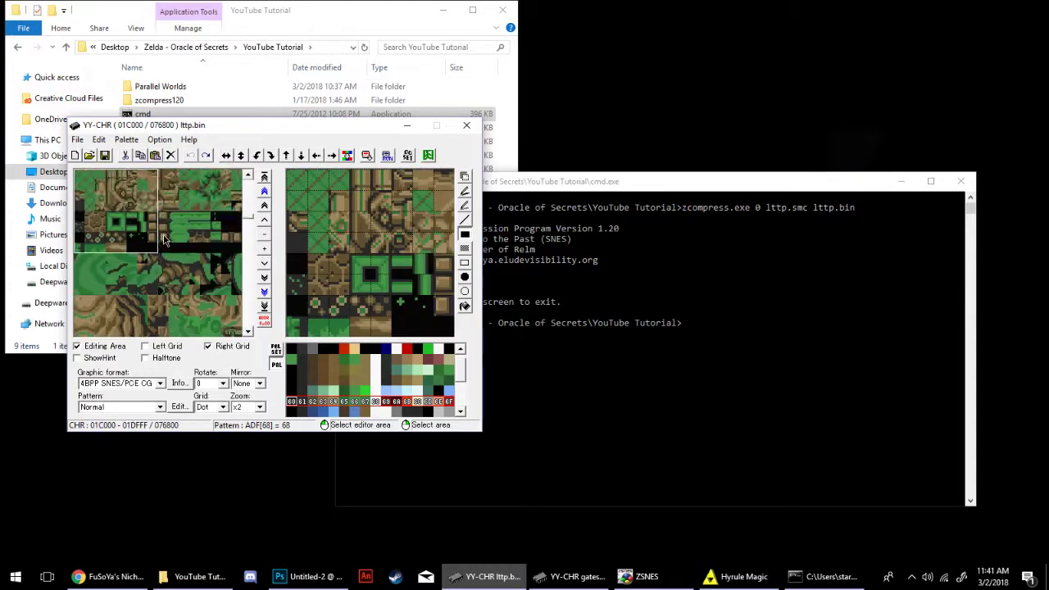
pyautogui.scroll(-4, 163, 239)
pyautogui.scroll(-1, 109, 237)
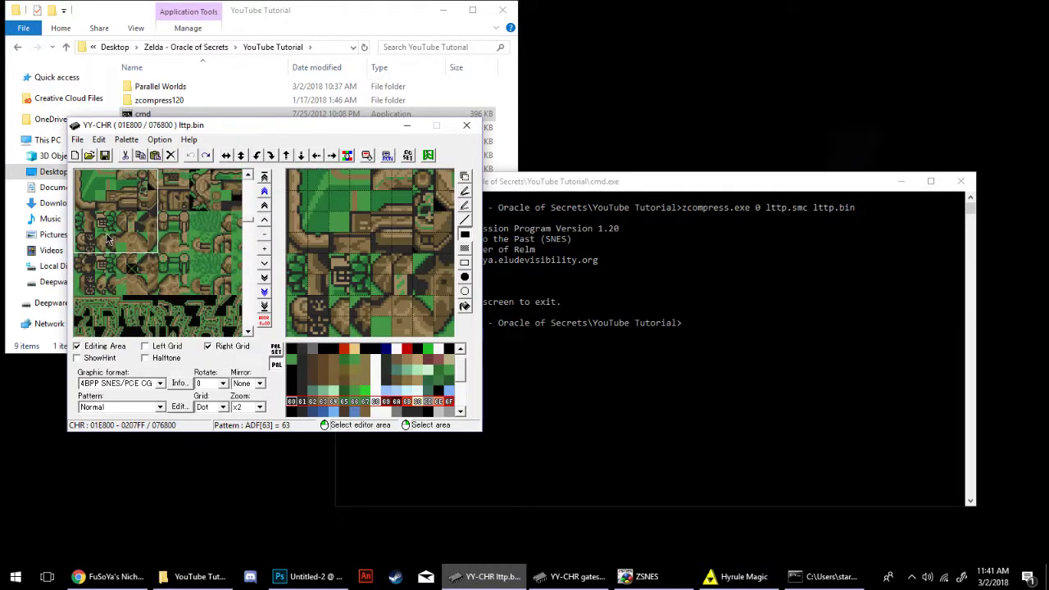
pyautogui.scroll(-20, 114, 238)
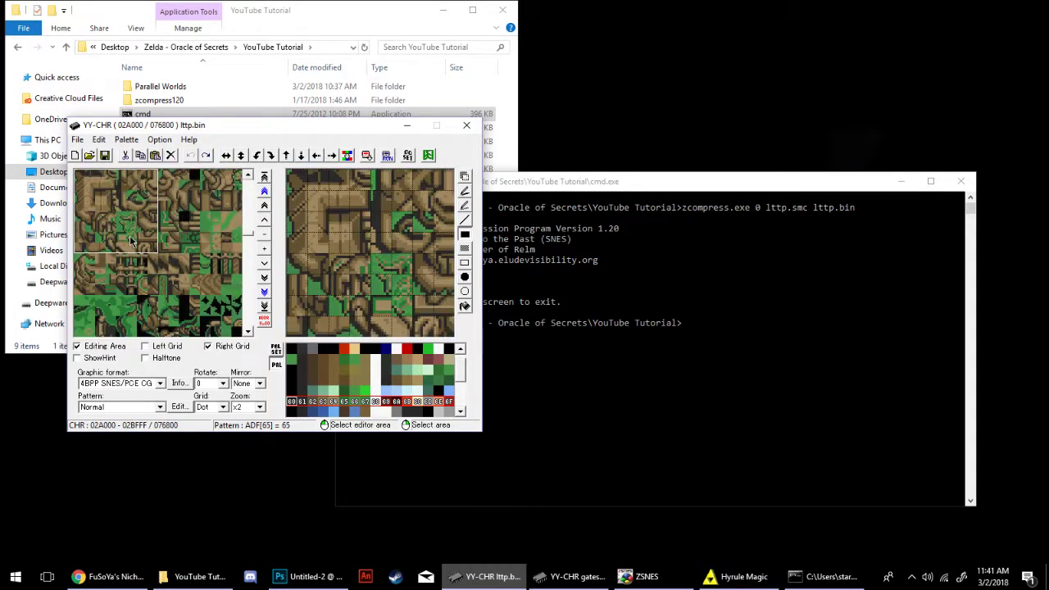
pyautogui.scroll(-17, 130, 238)
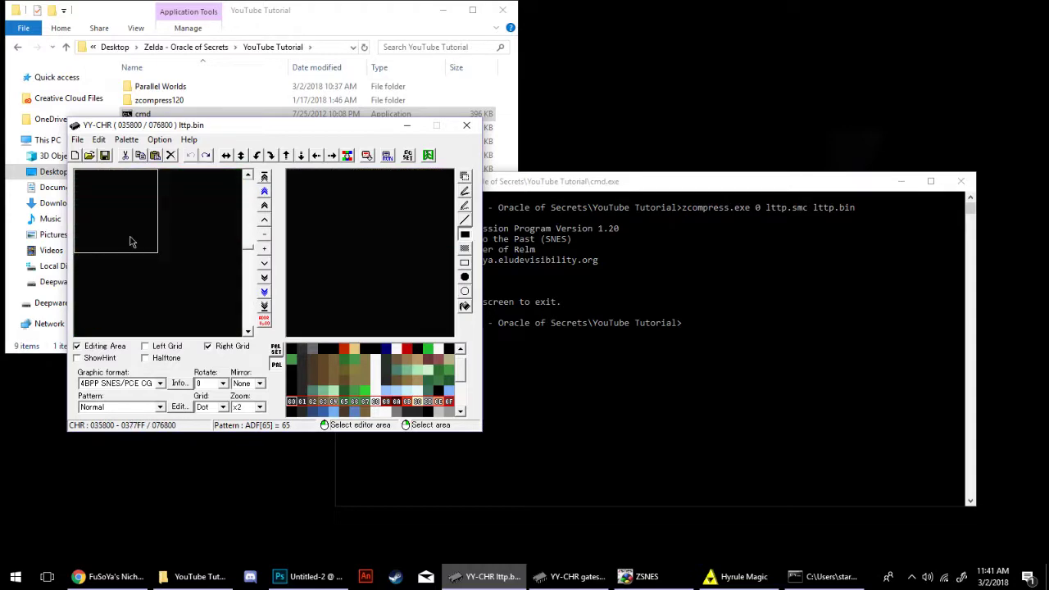
# Step: Examine the sprite graphics and the differently encoded tiles near the file's end, and return to offset 037A00
pyautogui.scroll(-1, 129, 241)
pyautogui.scroll(2, 129, 241)
pyautogui.scroll(-2, 130, 241)
pyautogui.scroll(-20, 130, 241)
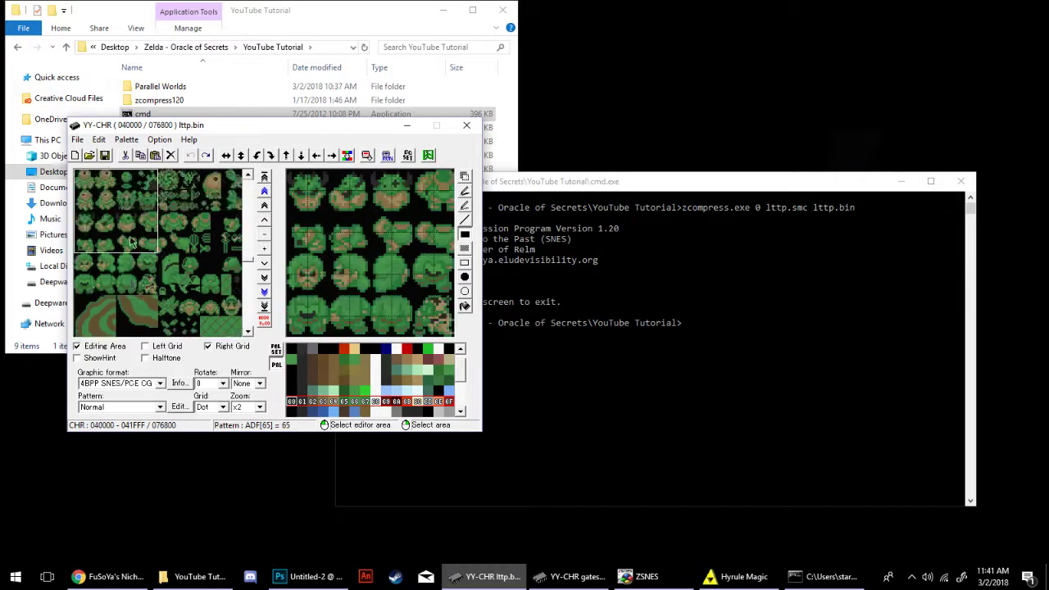
pyautogui.scroll(-20, 130, 241)
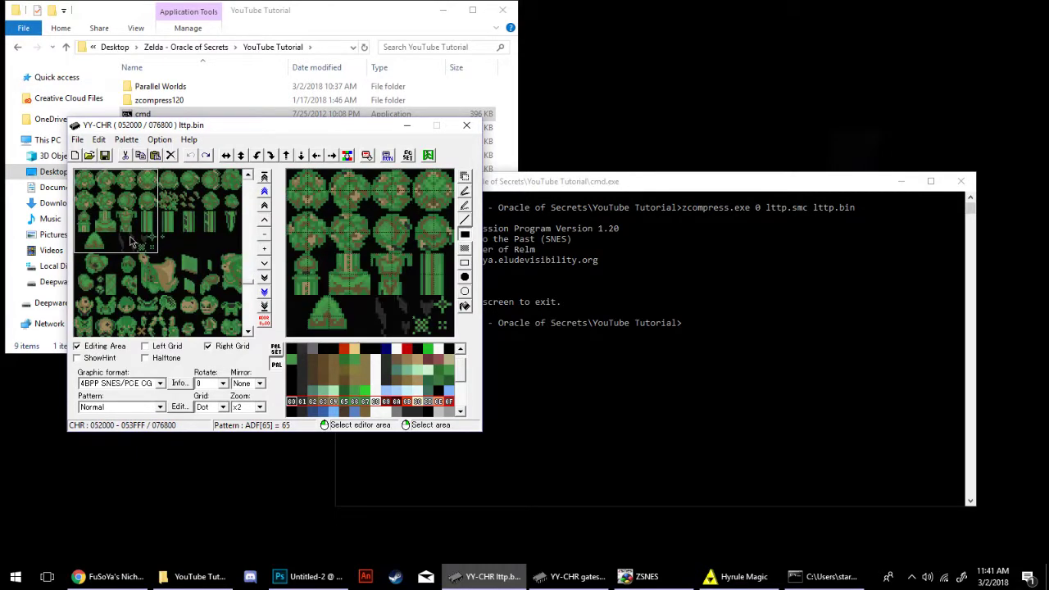
pyautogui.scroll(-1, 129, 241)
pyautogui.moveTo(247, 287); pyautogui.dragTo(251, 314)
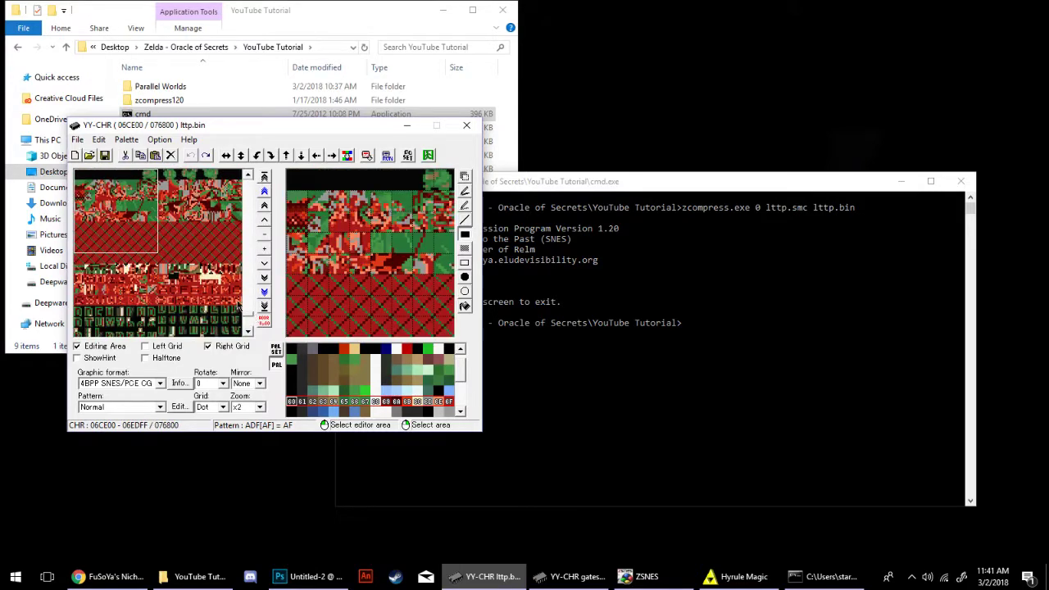
pyautogui.scroll(20, 173, 257)
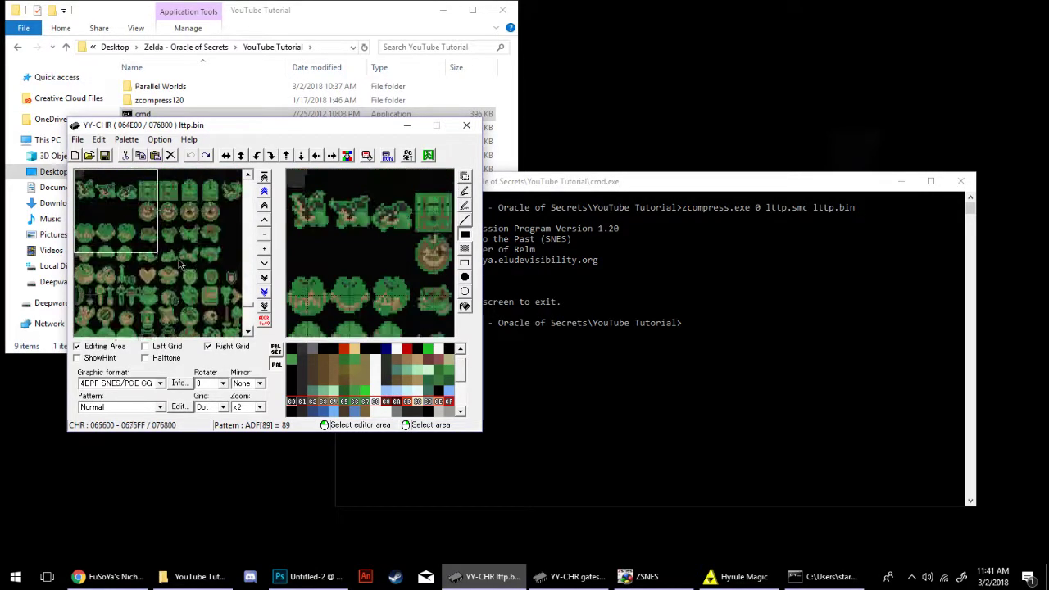
pyautogui.moveTo(248, 301); pyautogui.dragTo(250, 255)
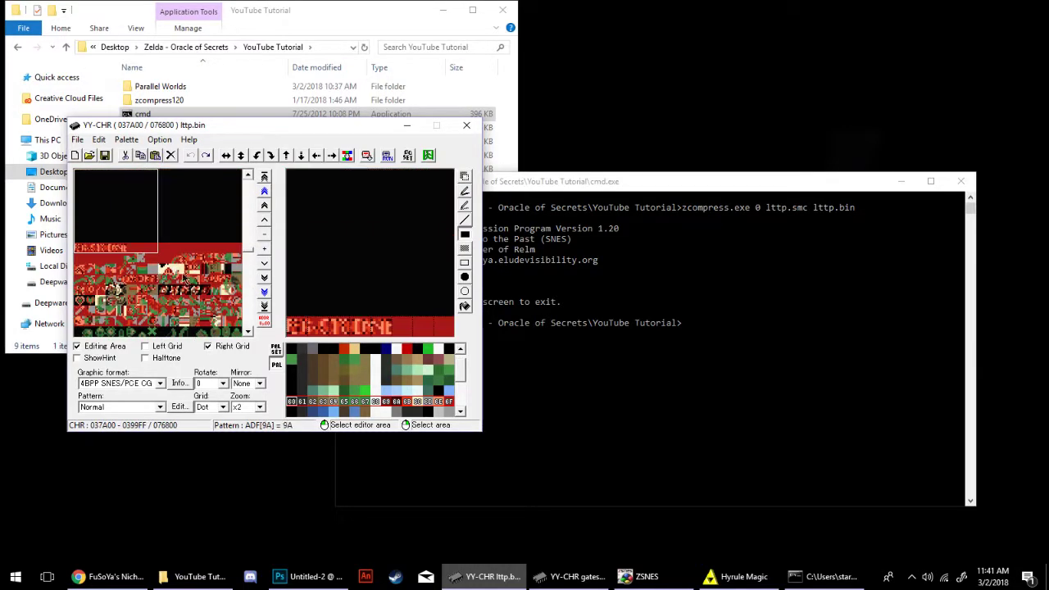
# Step: View the menu item and text tiles near offset 038A00 as 2BPP GB with palette row 50
pyautogui.click(156, 382)
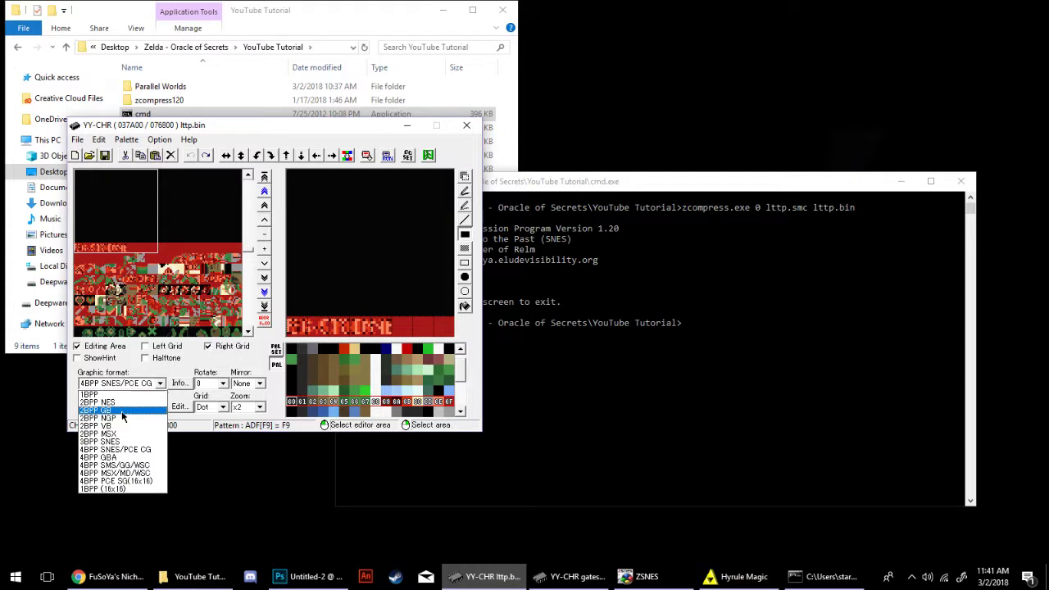
pyautogui.click(122, 411)
pyautogui.click(292, 401)
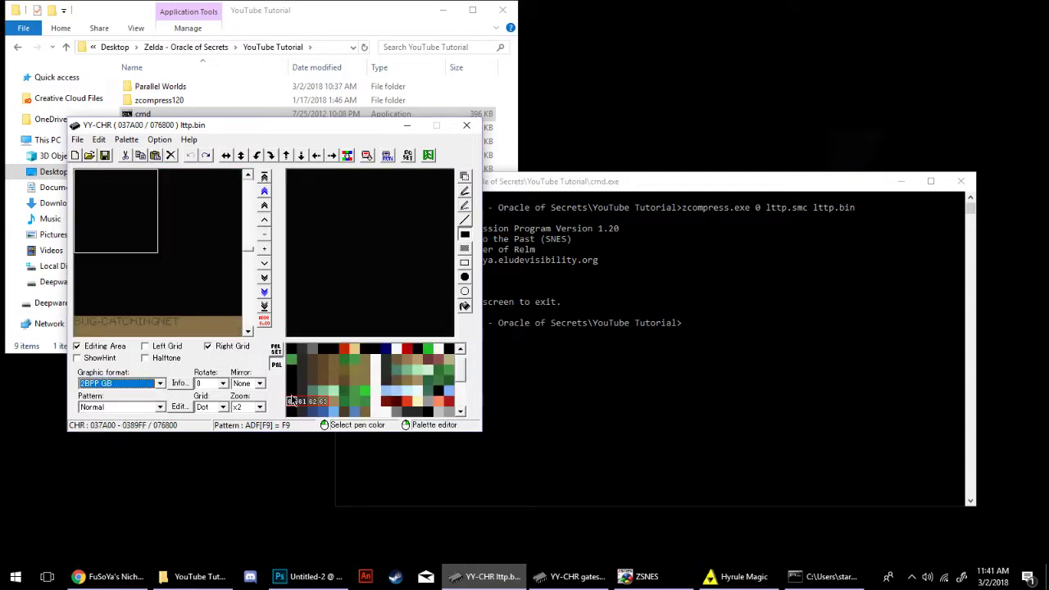
pyautogui.click(291, 391)
pyautogui.click(174, 281)
pyautogui.scroll(-4, 174, 281)
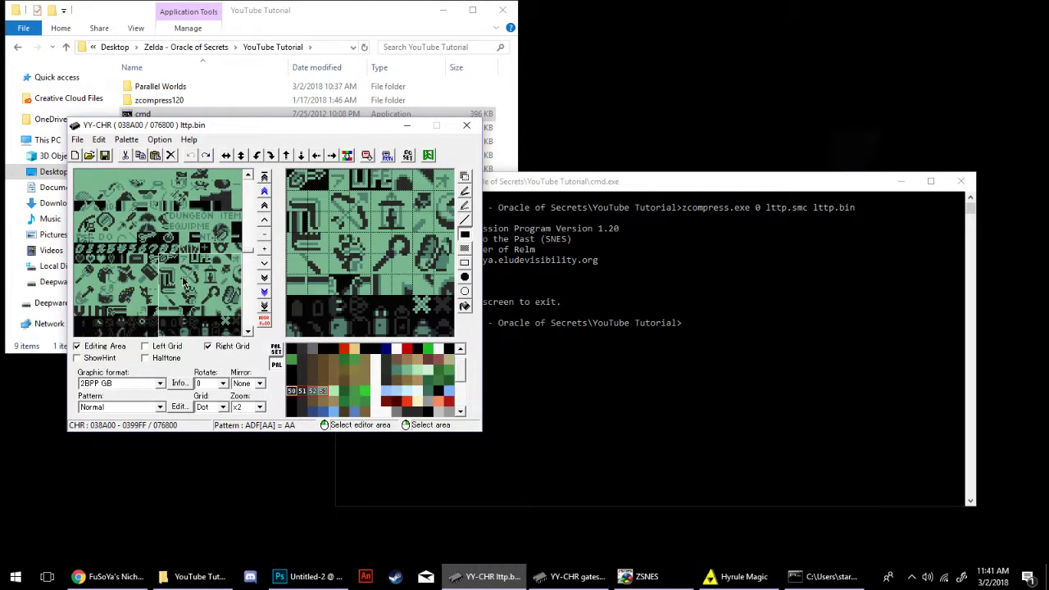
pyautogui.scroll(-1, 183, 262)
# Step: Restore the graphic format to 4BPP SNES/PCE CG and go to the overworld tiles at offset 01C400
pyautogui.click(141, 389)
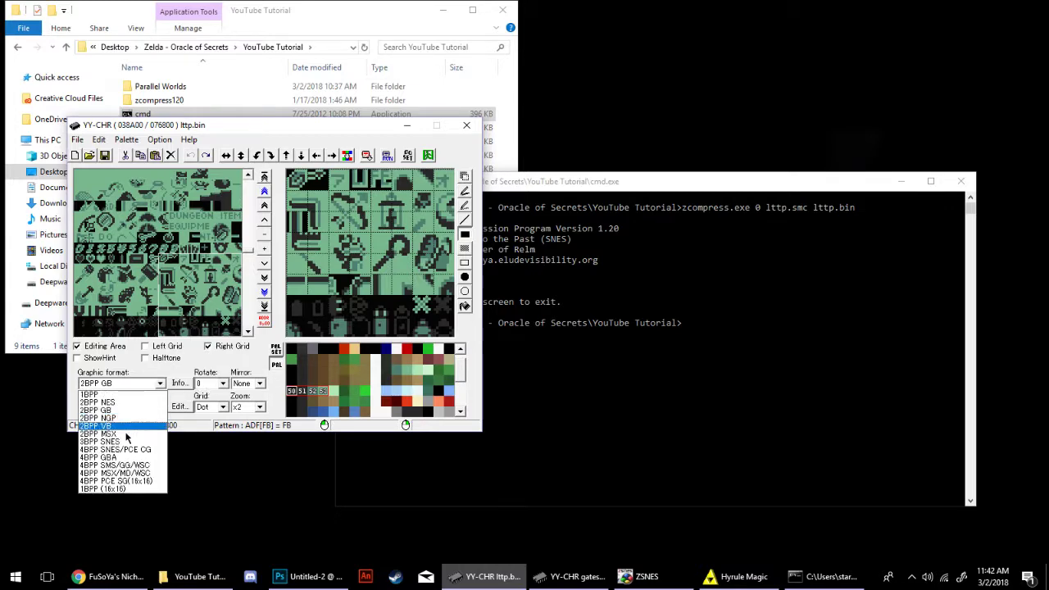
pyautogui.click(123, 449)
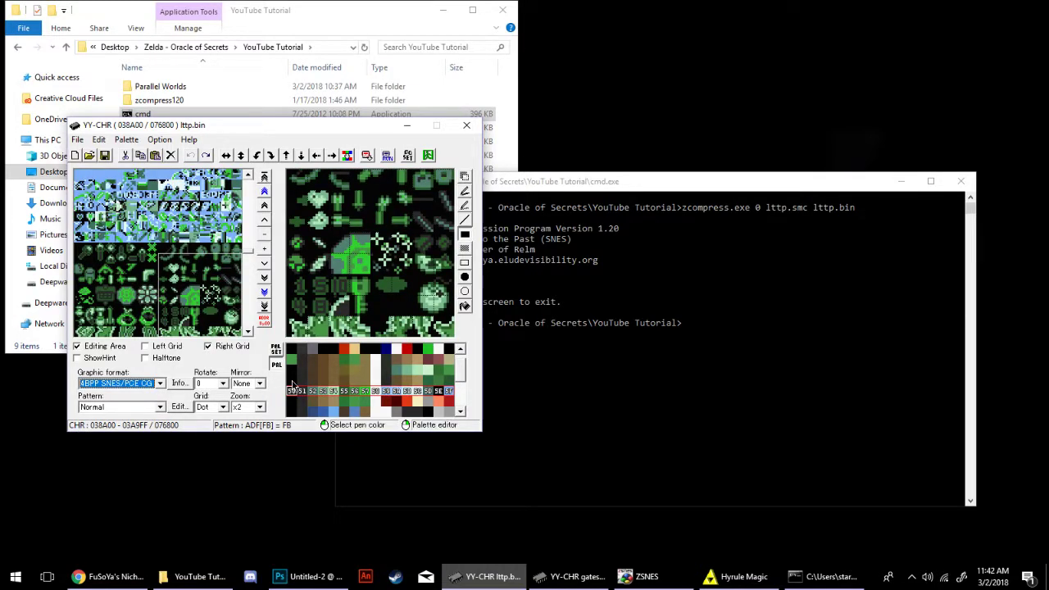
pyautogui.moveTo(247, 259); pyautogui.dragTo(251, 217)
pyautogui.scroll(1, 176, 259)
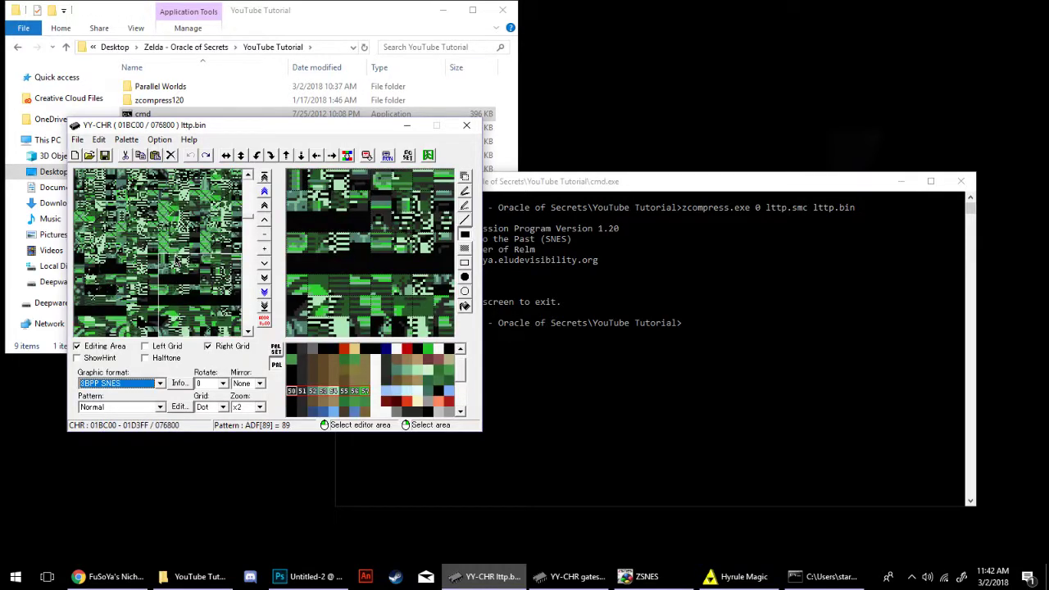
pyautogui.scroll(-1, 174, 257)
pyautogui.click(170, 256)
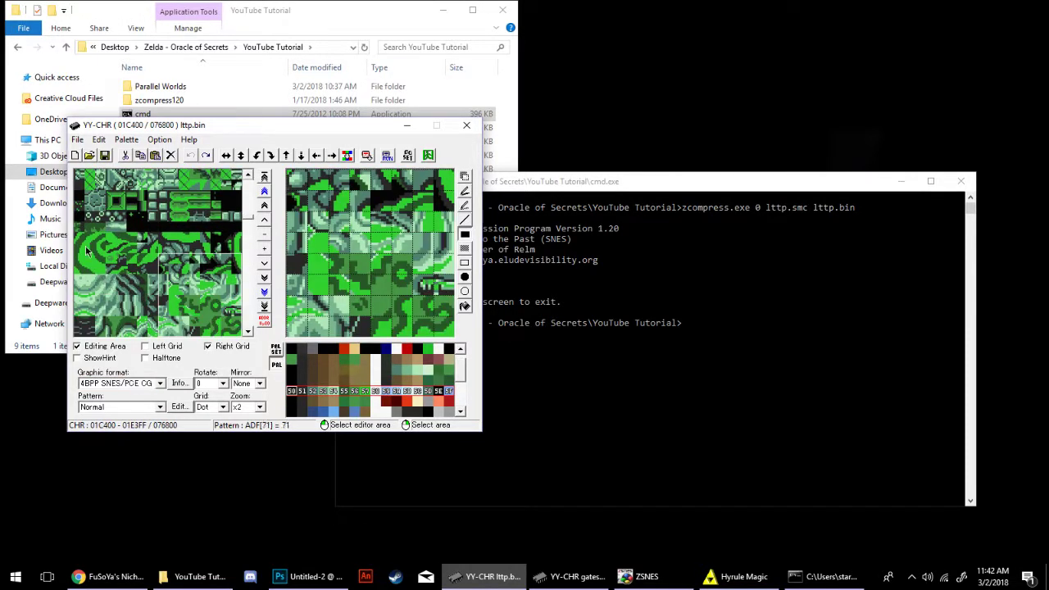
# Step: Display the overworld tiles with palette row 60 and place the editing area on the green tile block at offset 01CC00
pyautogui.click(290, 371)
pyautogui.click(291, 380)
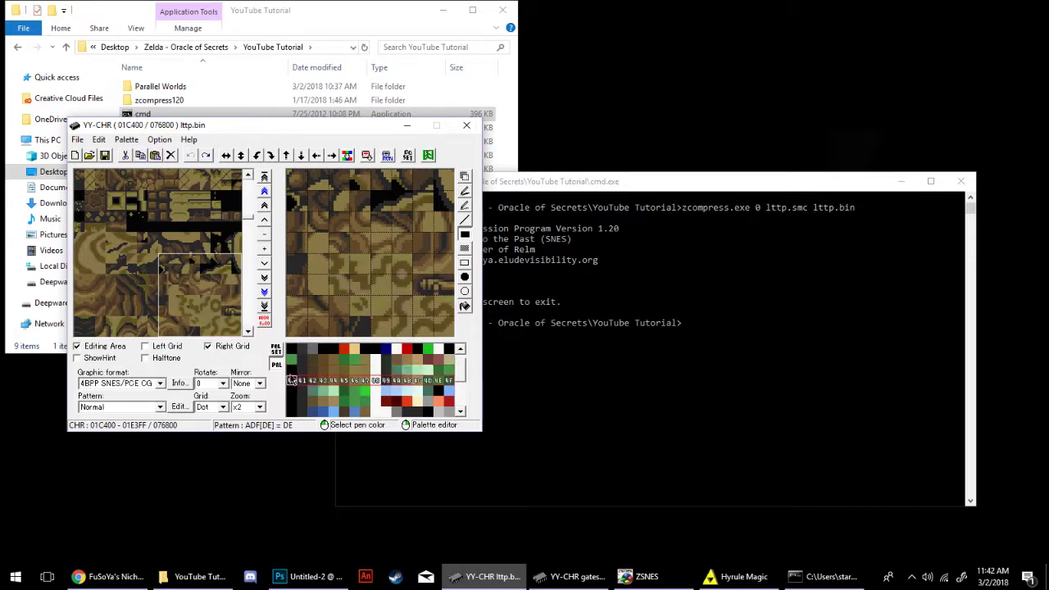
pyautogui.click(293, 402)
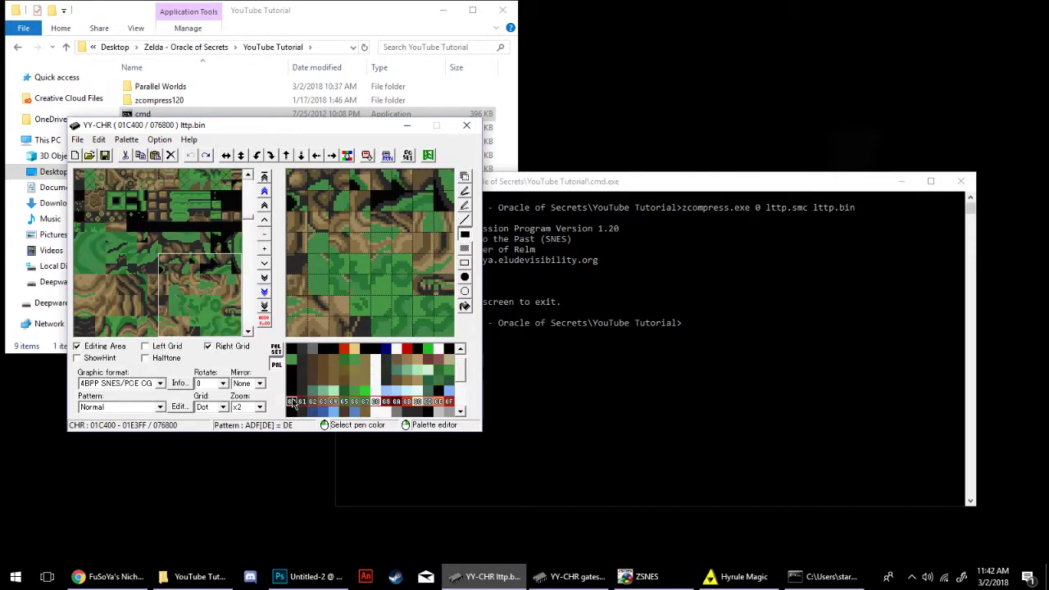
pyautogui.click(93, 248)
pyautogui.scroll(-1, 93, 248)
pyautogui.click(81, 195)
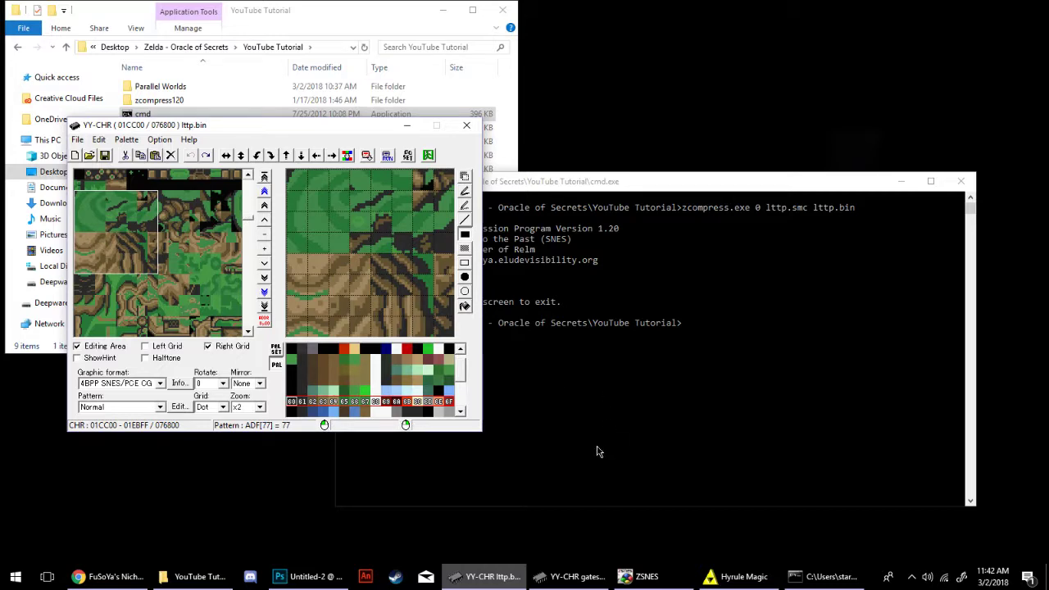
# Step: Switch to the gates of darkness (beta) gfx.bin window and copy the full-width band of leafy tree tiles below the stray text
pyautogui.click(582, 576)
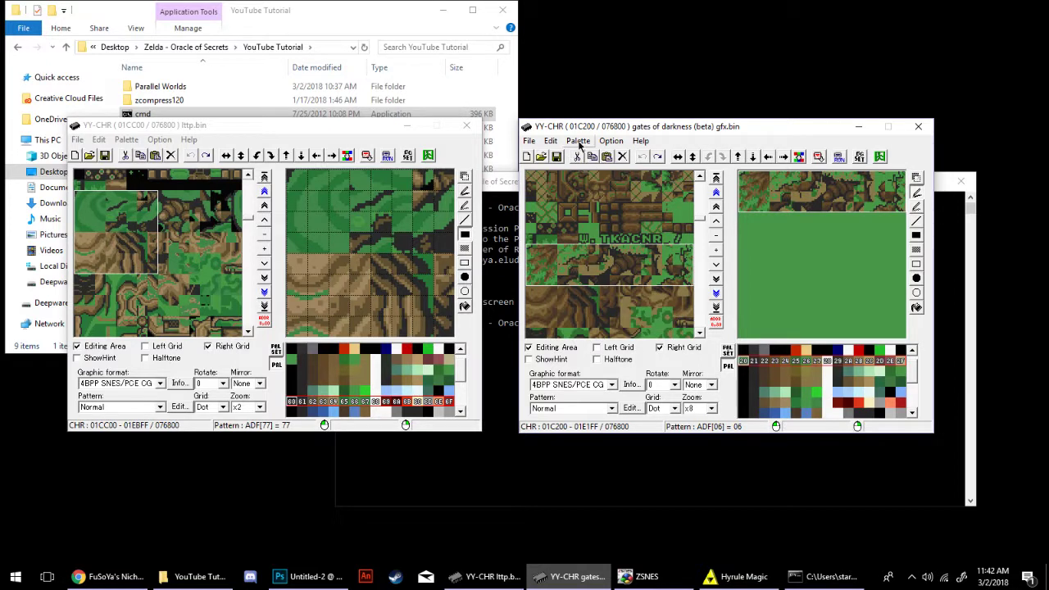
pyautogui.click(651, 213)
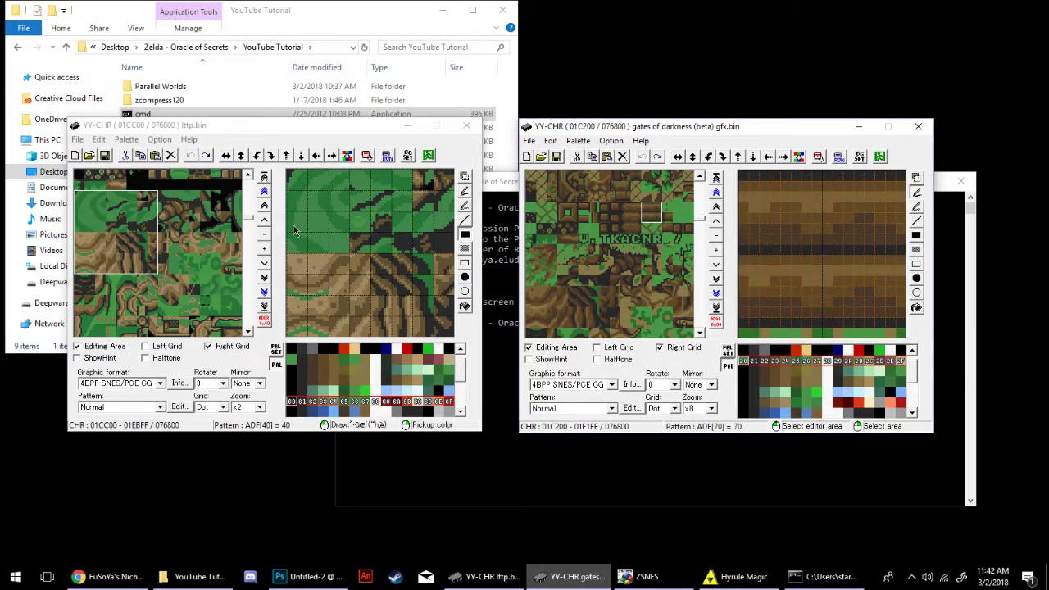
pyautogui.click(554, 293)
pyautogui.moveTo(531, 250); pyautogui.dragTo(700, 281)
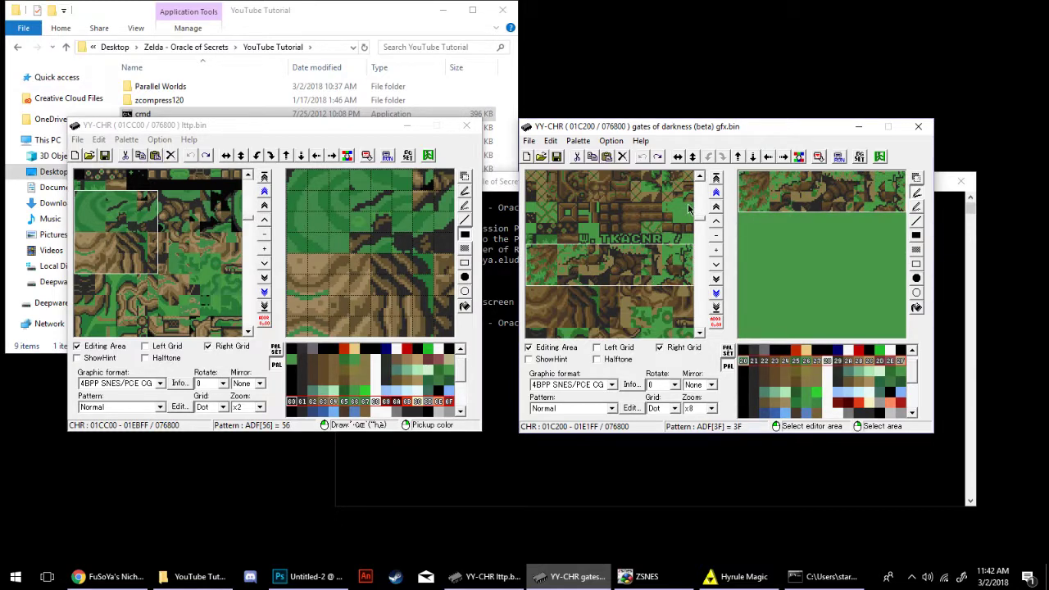
# Step: Paste the copied tree tiles over the matching full-width tile band in lttp.bin at offset 01CC00
pyautogui.click(182, 126)
pyautogui.click(97, 210)
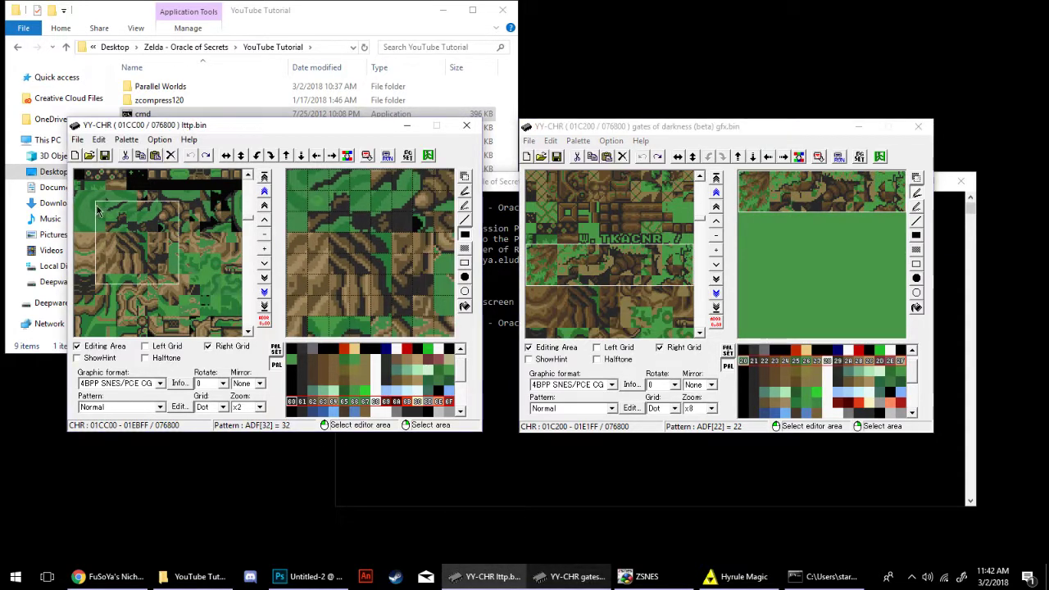
pyautogui.moveTo(76, 192); pyautogui.dragTo(247, 228)
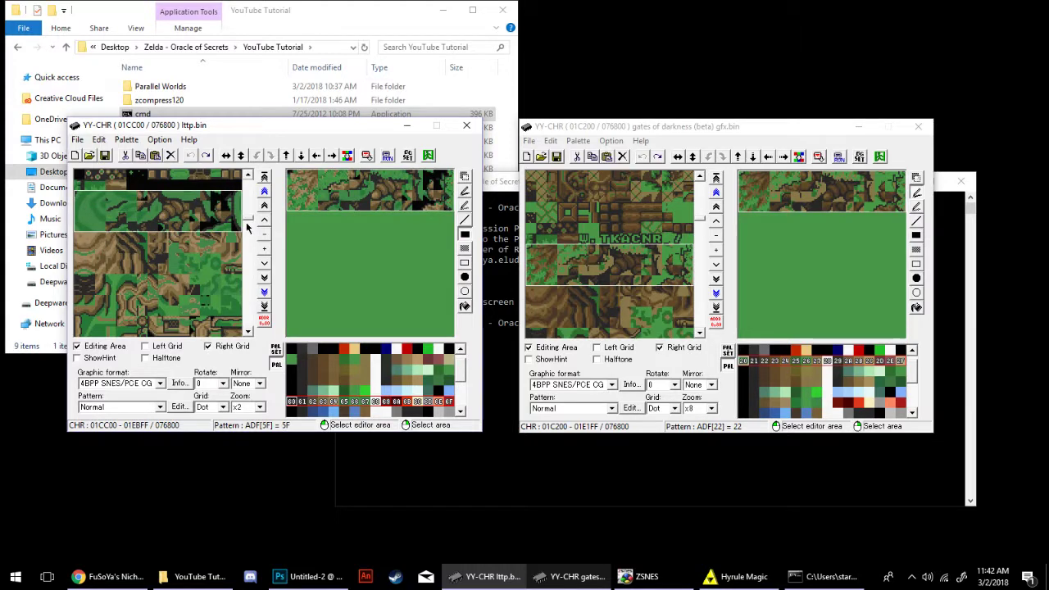
pyautogui.hotkey('ctrl', 'v')
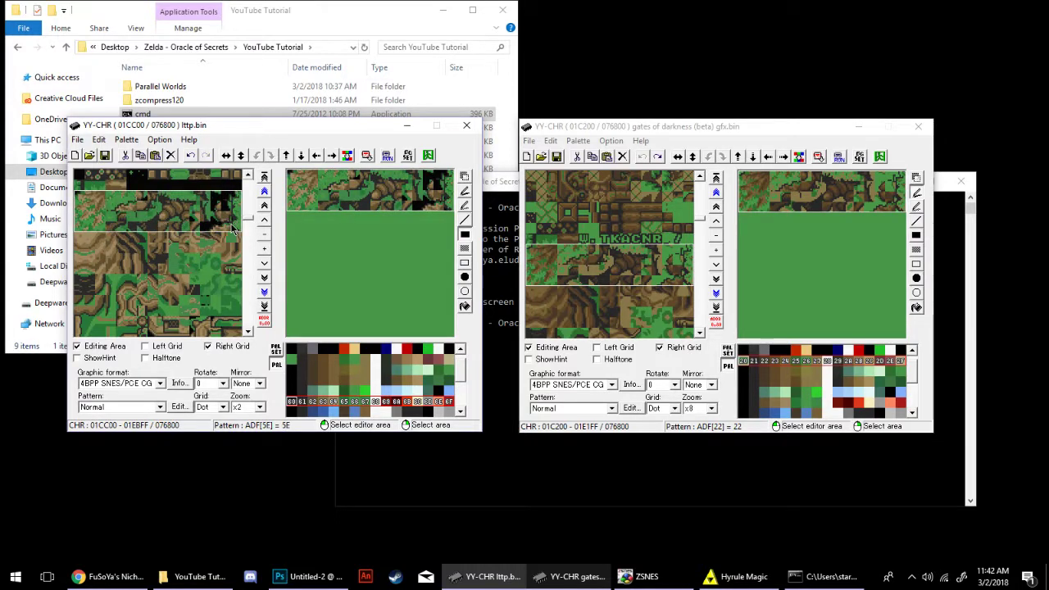
pyautogui.click(154, 242)
pyautogui.click(113, 203)
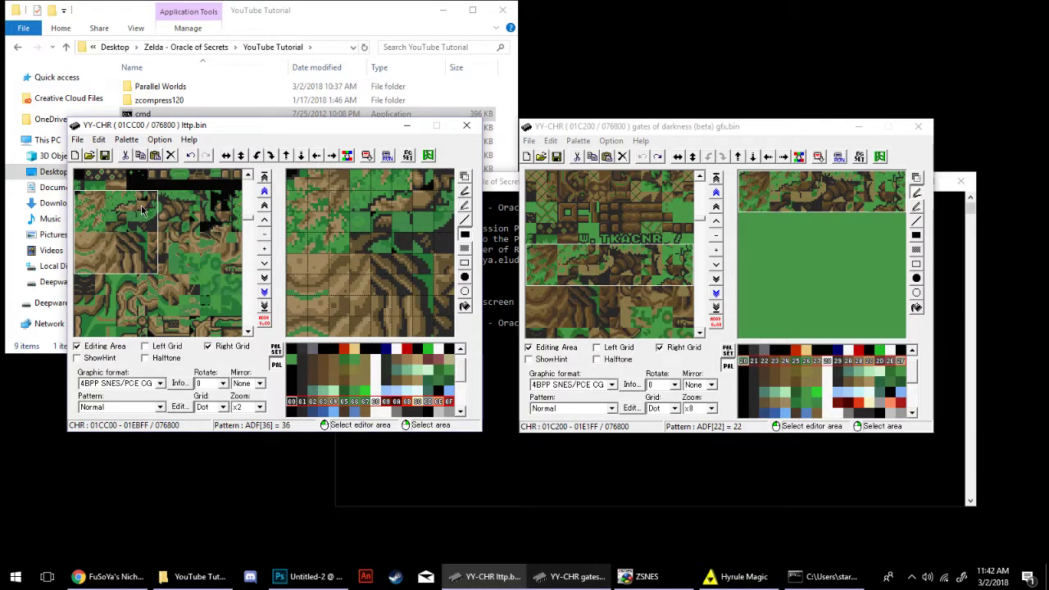
# Step: Recompress the edited graphics into the ROM from the command prompt with "zcompress 1 87200 lttp.smc lttp.bin"
pyautogui.click(496, 182)
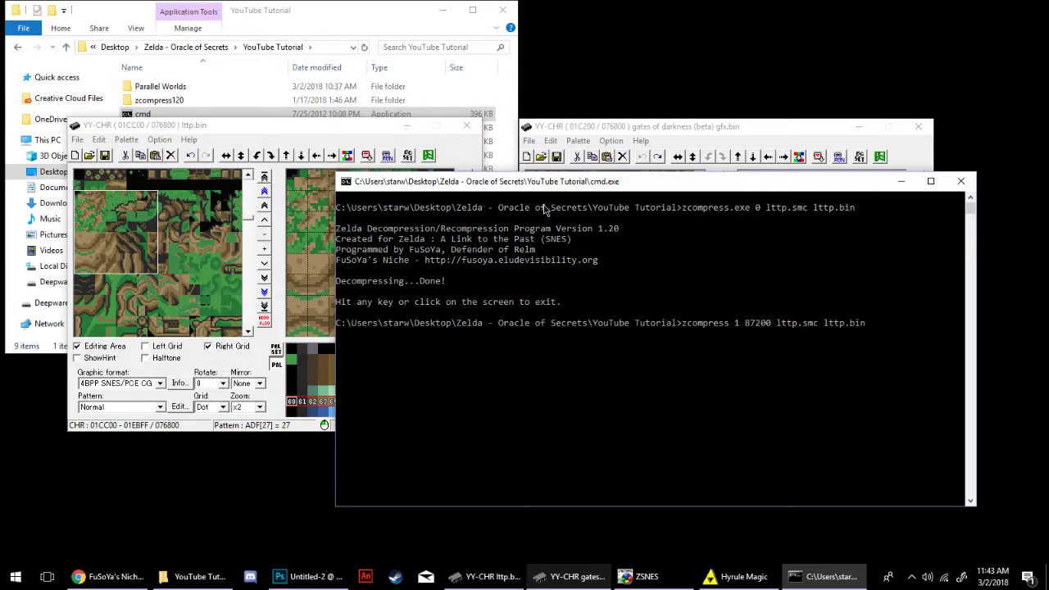
pyautogui.press('Return')
pyautogui.press('Return')
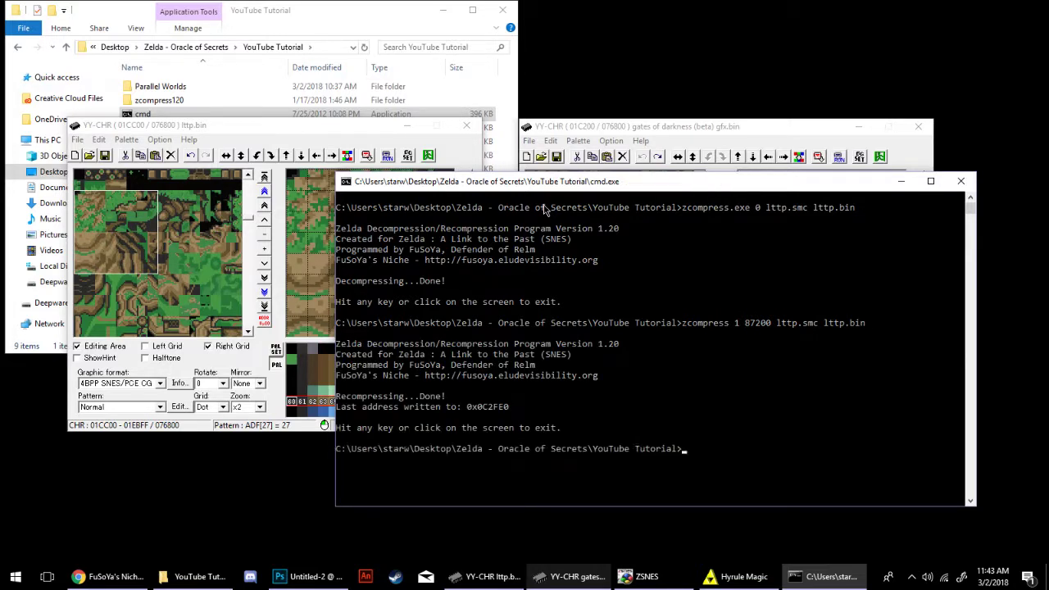
# Step: Switch to ZSNES, load the recompressed Zelda ROM, and start the saved game from the house
pyautogui.click(642, 576)
pyautogui.click(670, 110)
pyautogui.doubleClick(670, 164)
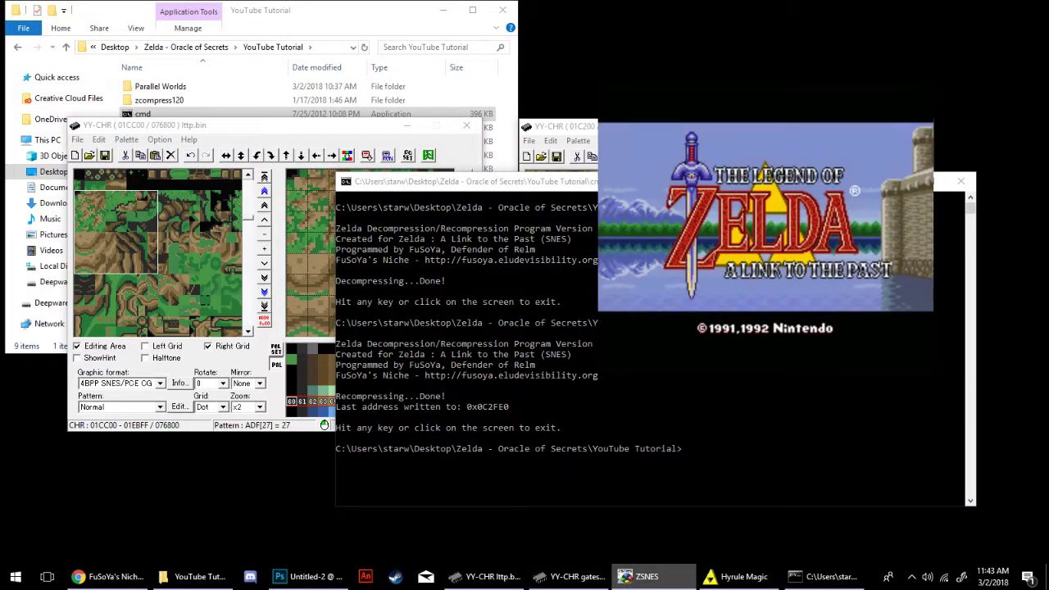
pyautogui.press('Return')
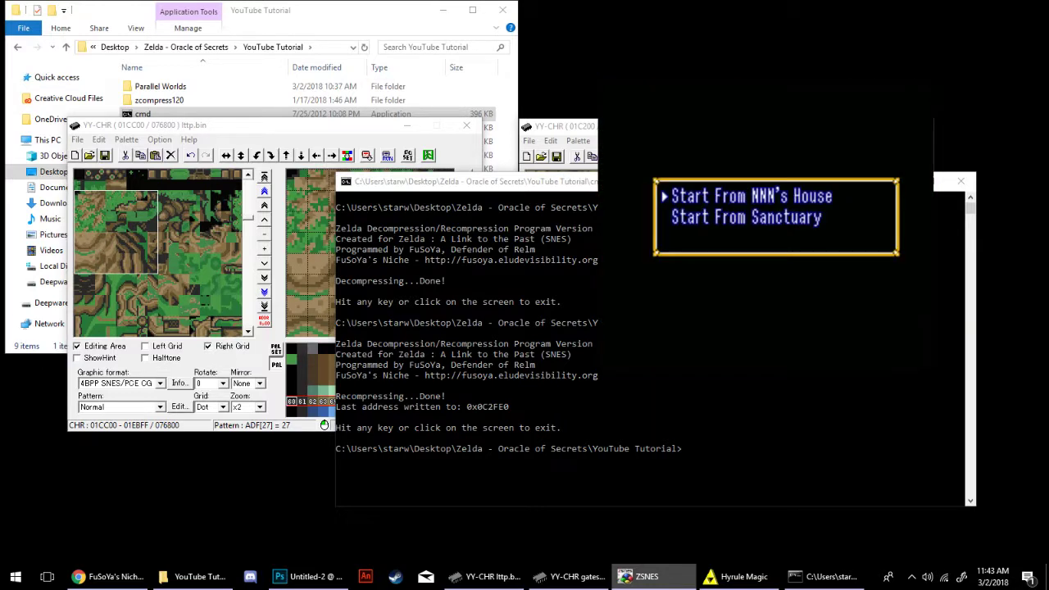
pyautogui.press('Return')
# Step: Walk around outside the house to examine the replaced tree graphics in the game, and return to the emulator menu
pyautogui.press('Down')
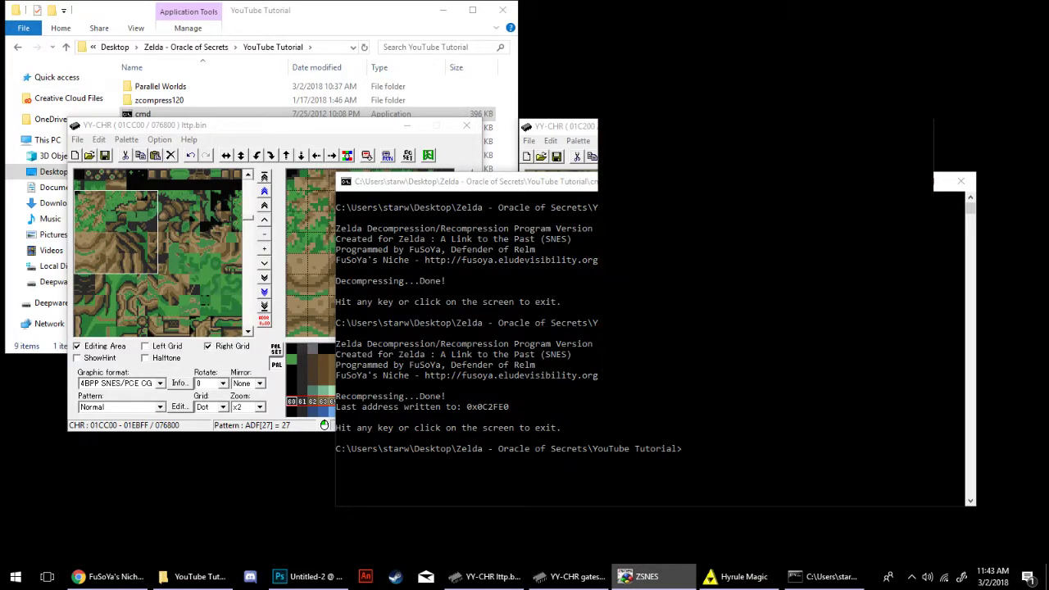
pyautogui.press('Down')
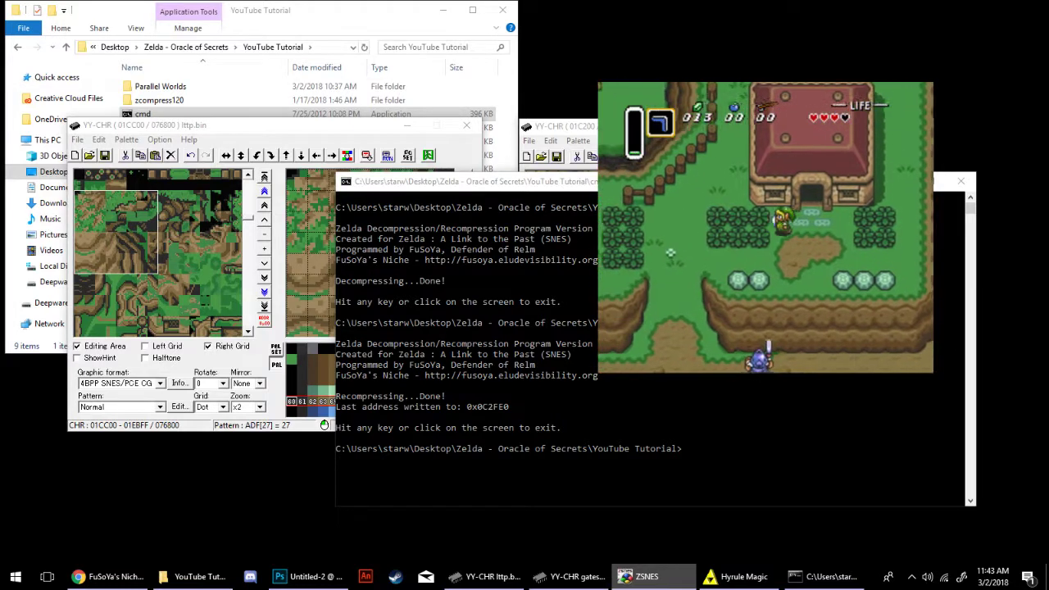
pyautogui.press('Left')
pyautogui.press('Up')
pyautogui.press('Up')
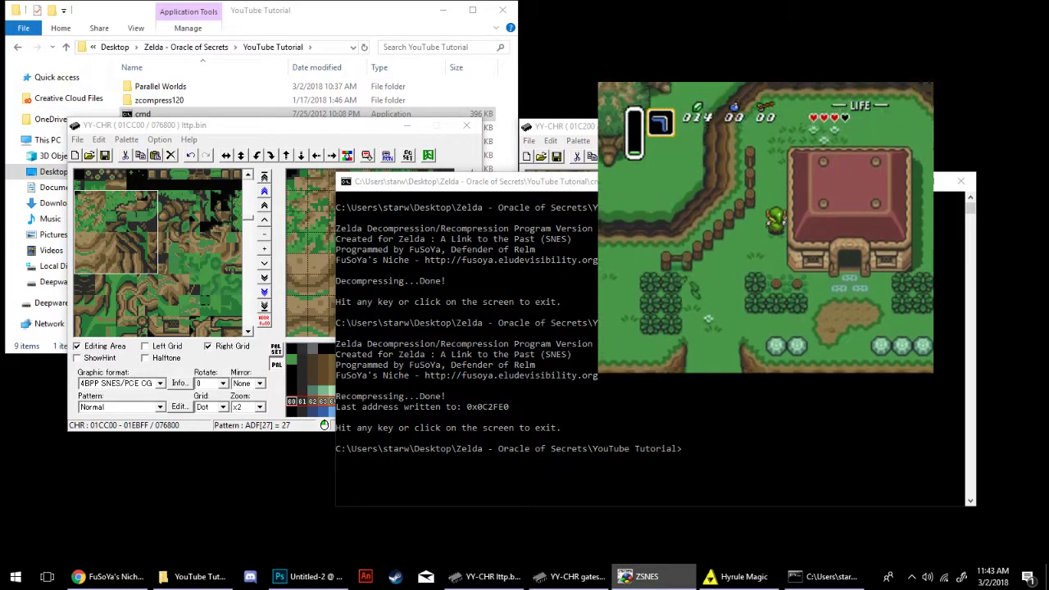
pyautogui.press('Up')
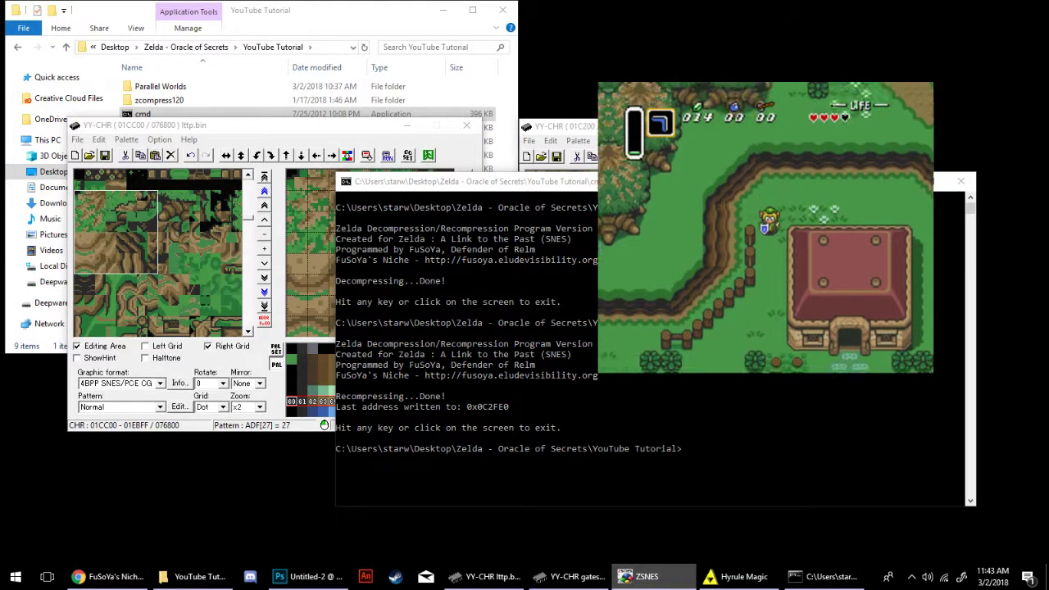
pyautogui.press('Up')
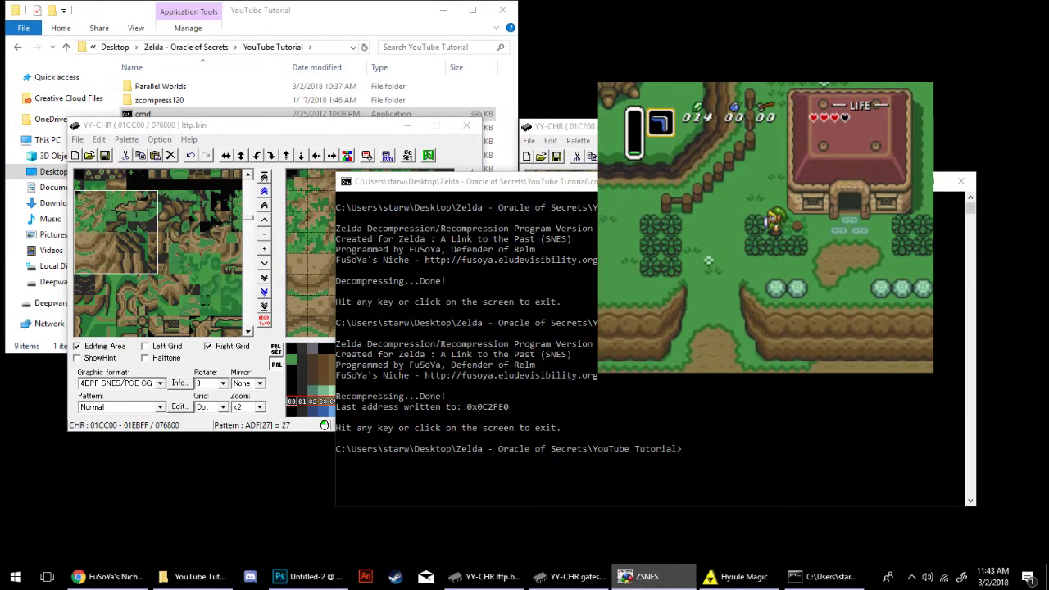
pyautogui.press('Up')
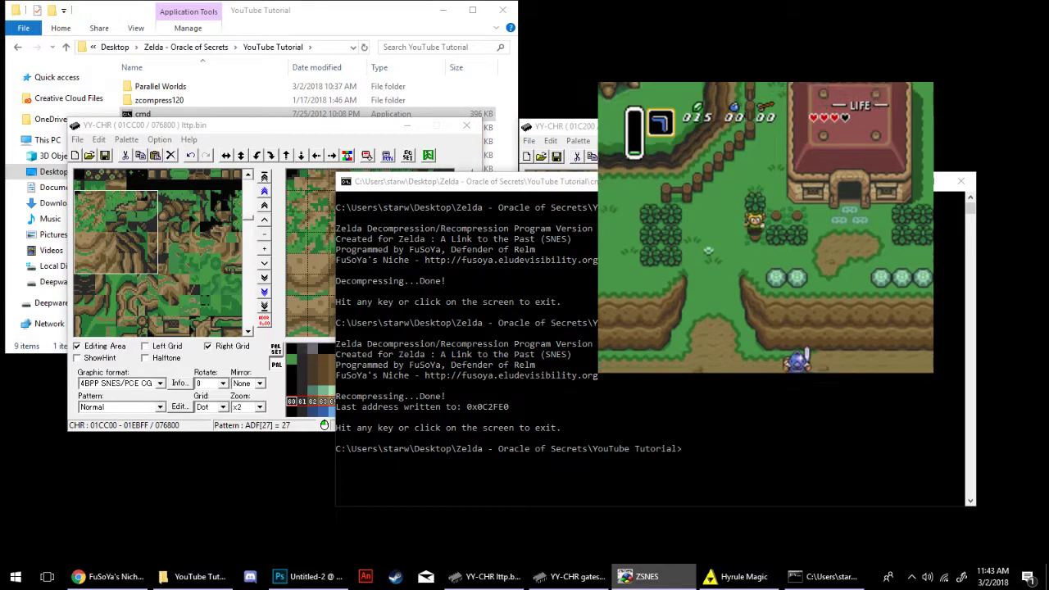
pyautogui.press('Right')
pyautogui.press('Right')
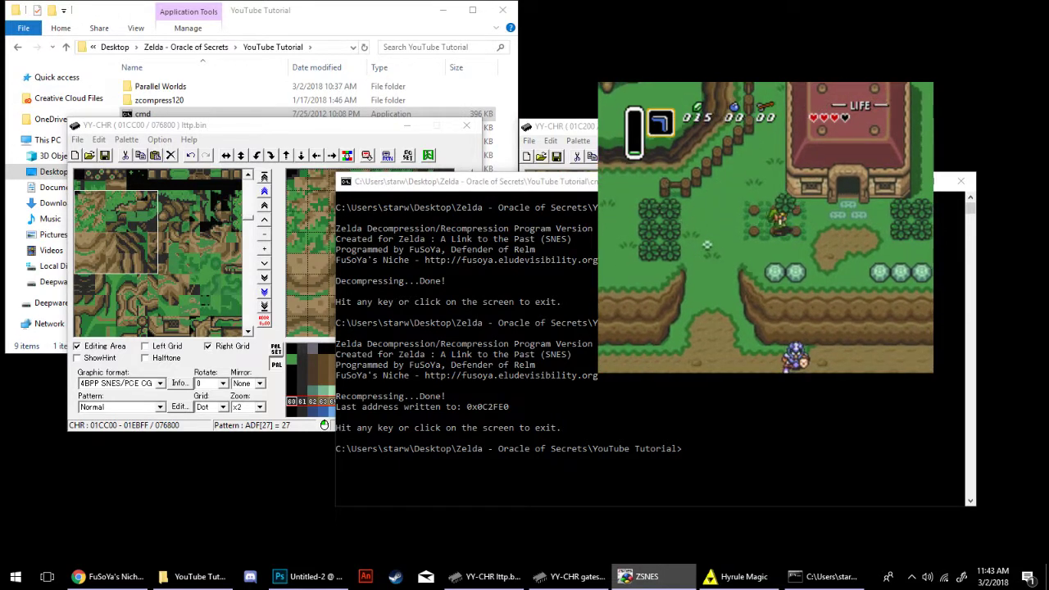
pyautogui.press('Right')
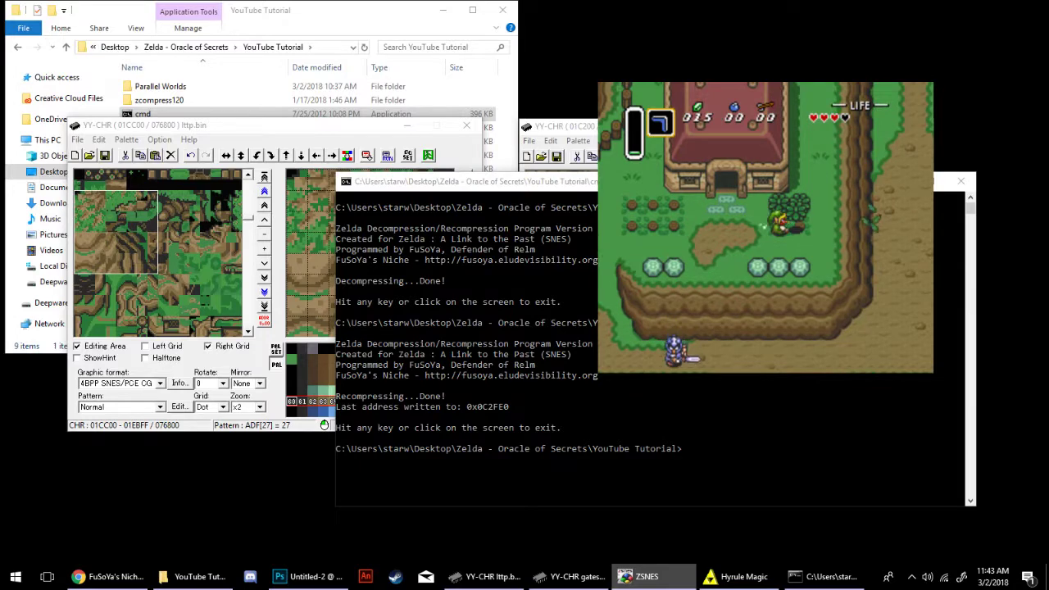
pyautogui.press('Down')
pyautogui.press('Left')
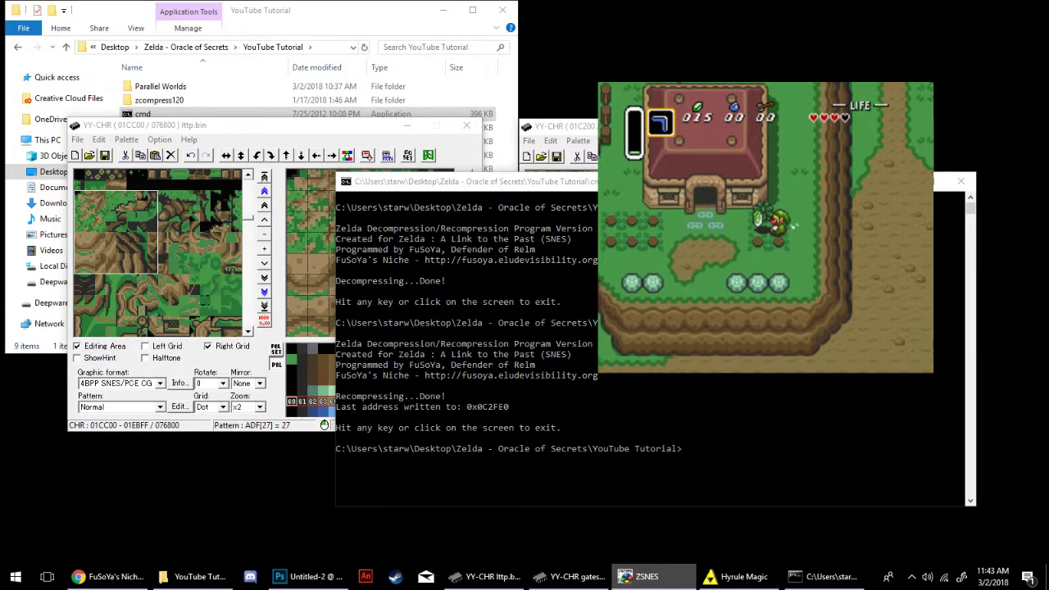
pyautogui.press('Escape')
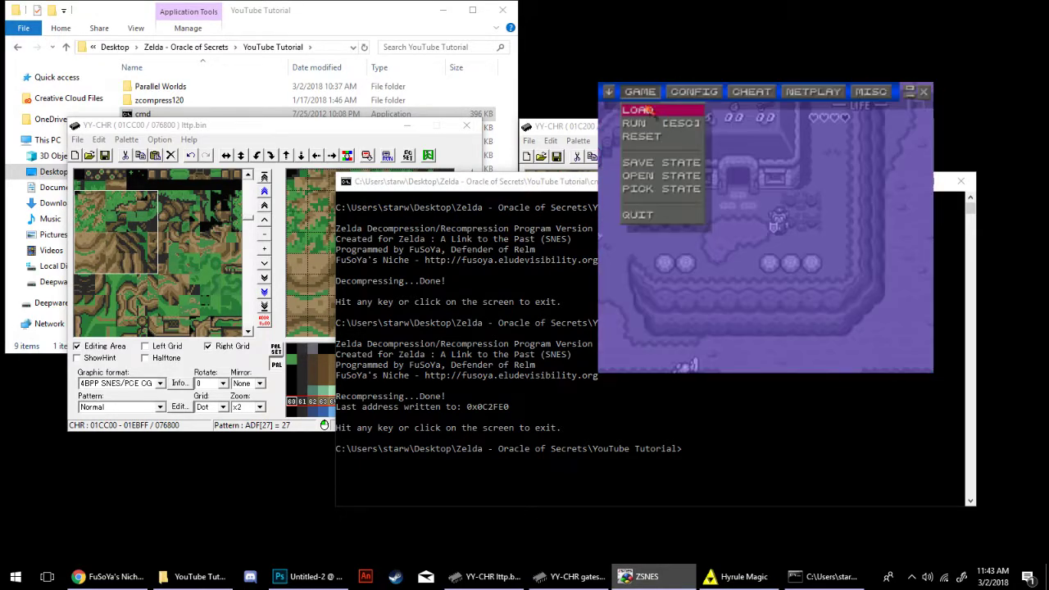
# Step: Switch to YY-CHR and copy the leftmost one-by-two bush tiles from gates of darkness gfx.bin at 01EA00 over their match in lttp.bin at 01E400
pyautogui.click(571, 576)
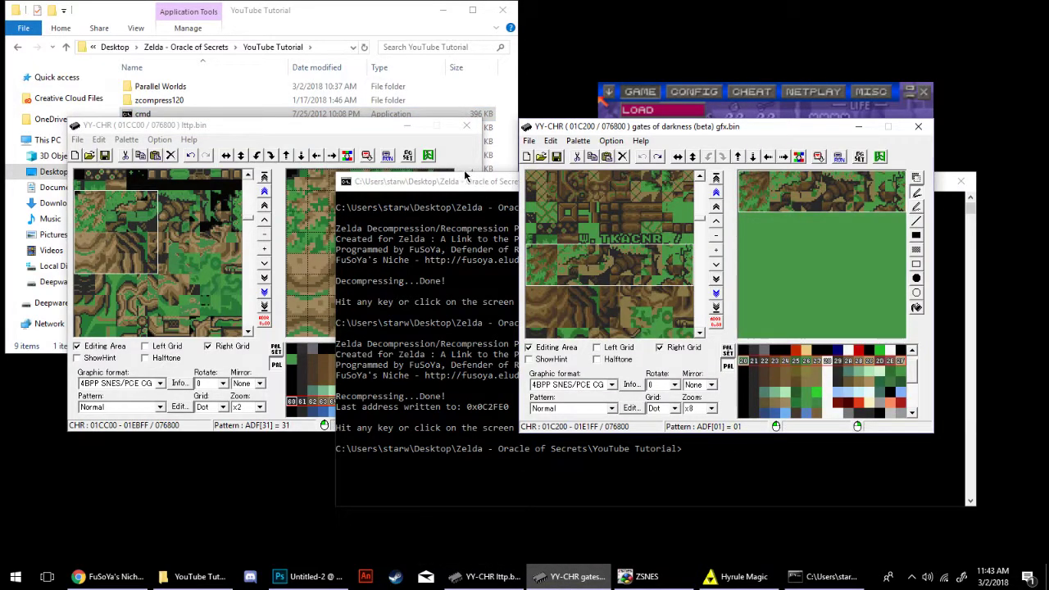
pyautogui.click(436, 134)
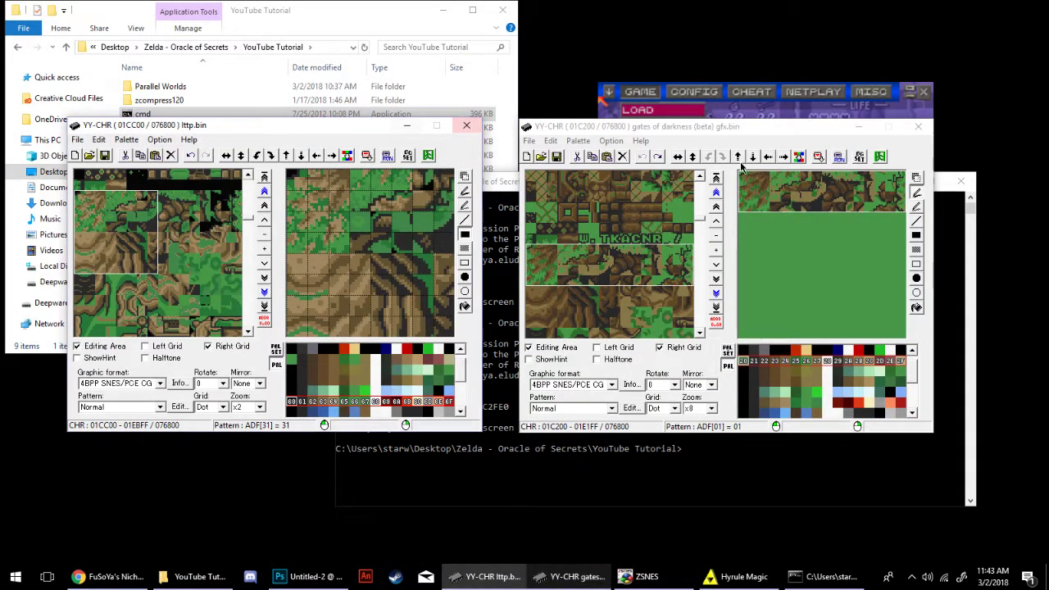
pyautogui.click(595, 250)
pyautogui.scroll(-1, 595, 250)
pyautogui.scroll(-4, 597, 253)
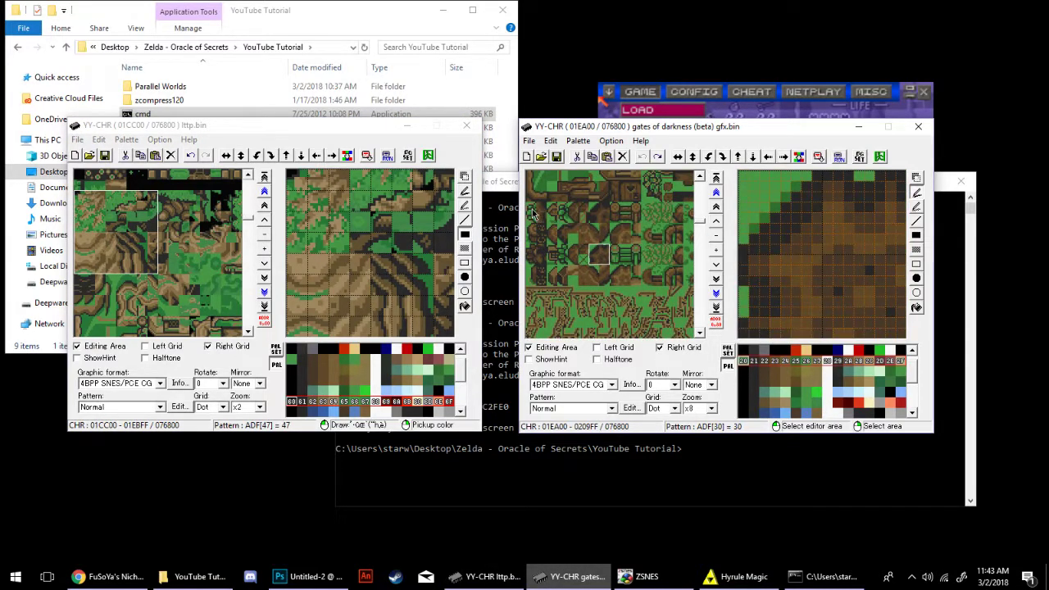
pyautogui.click(533, 213)
pyautogui.click(135, 248)
pyautogui.scroll(-3, 135, 250)
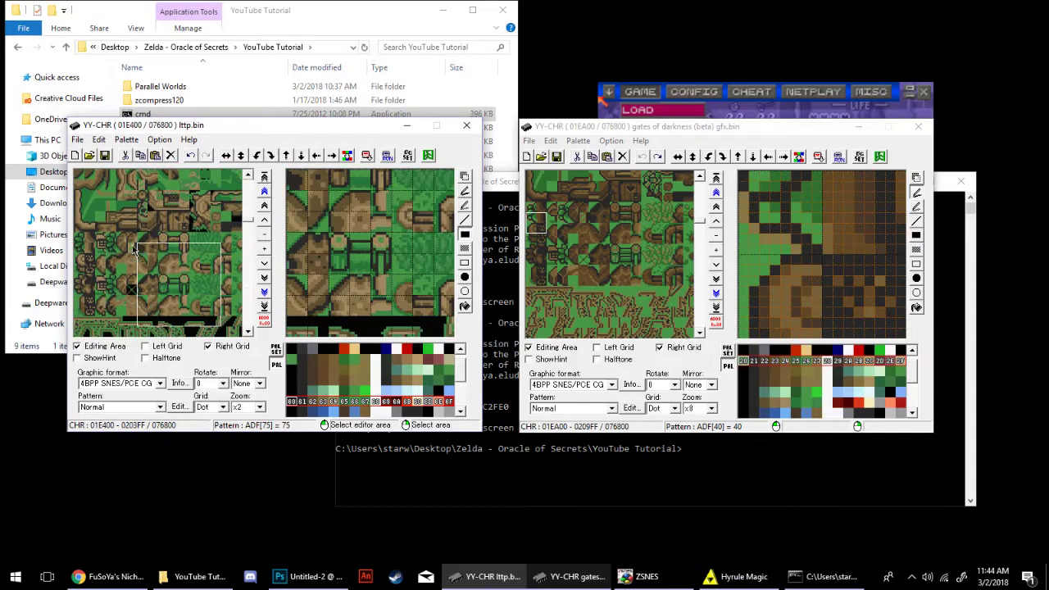
pyautogui.rightClick(533, 208)
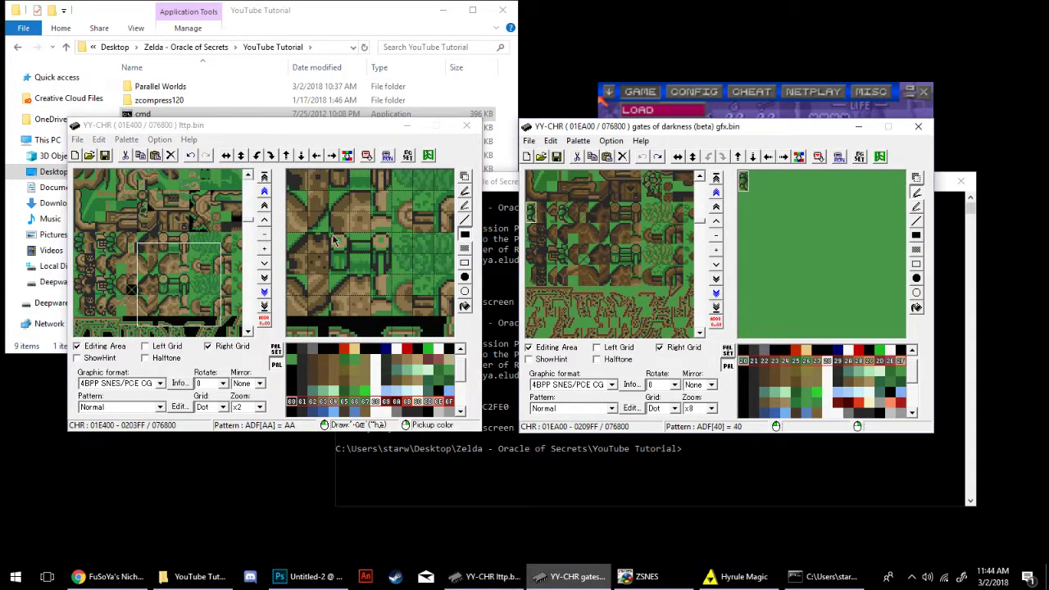
pyautogui.click(81, 242)
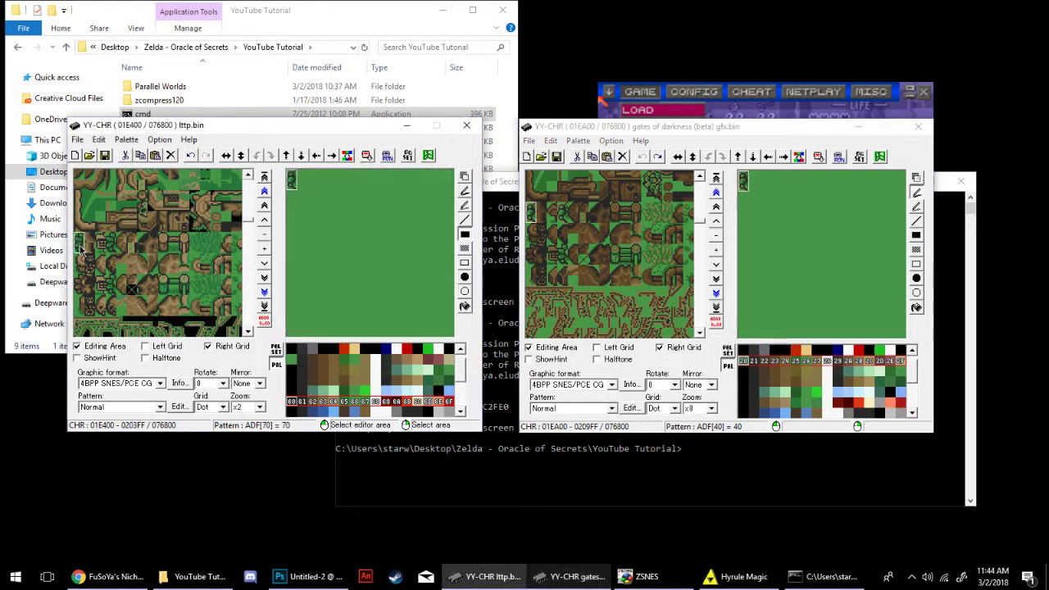
# Step: Copy the two one-by-two tile columns of the neighbouring bush graphics from gates of darkness gfx.bin over their counterparts in lttp.bin at 01E400
pyautogui.click(565, 213)
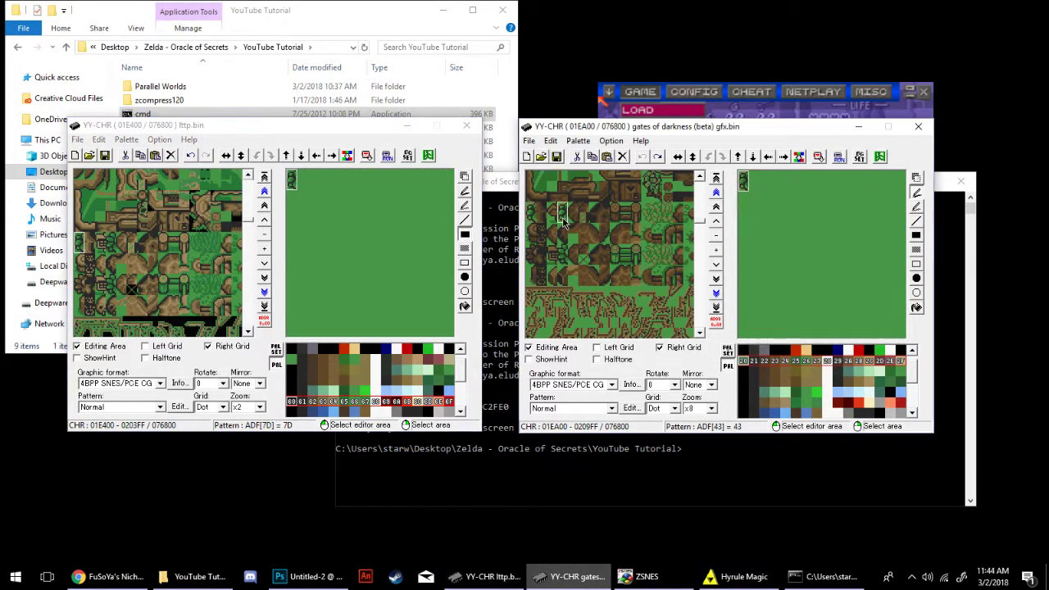
pyautogui.click(110, 242)
pyautogui.click(555, 218)
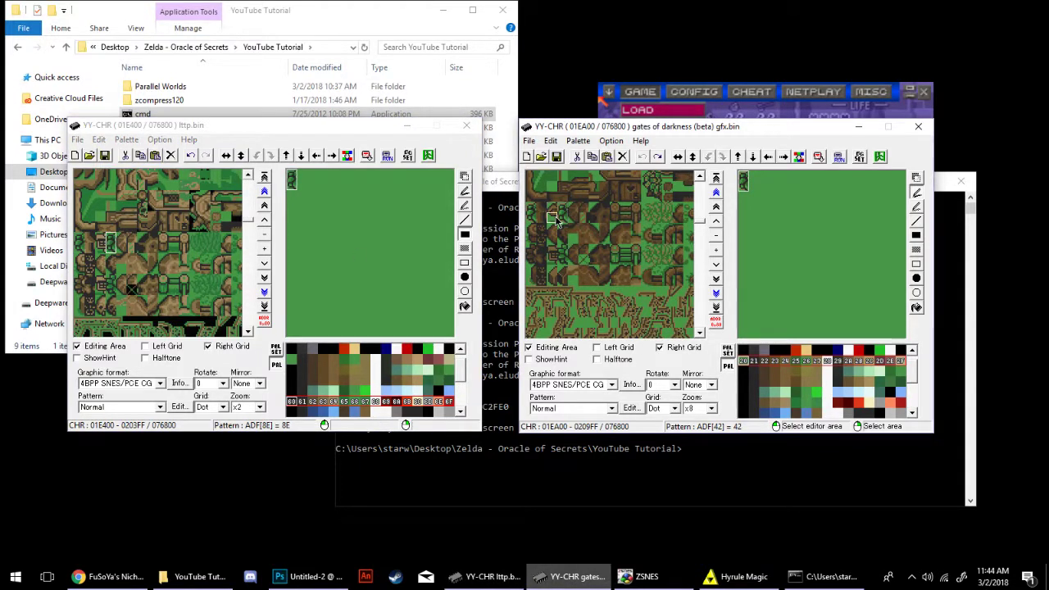
pyautogui.click(554, 211)
pyautogui.click(102, 243)
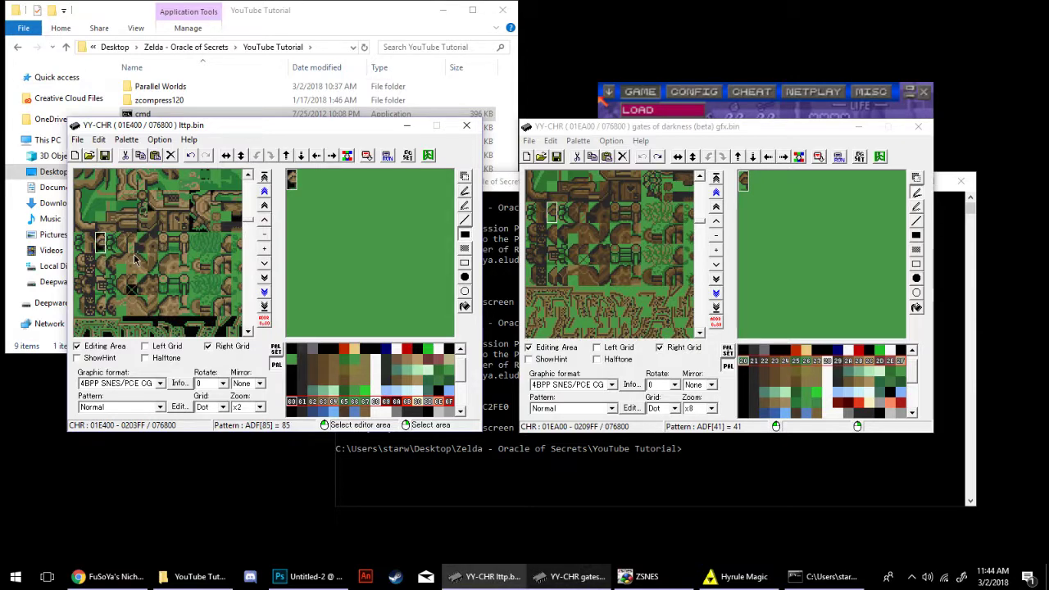
pyautogui.click(134, 259)
pyautogui.click(91, 237)
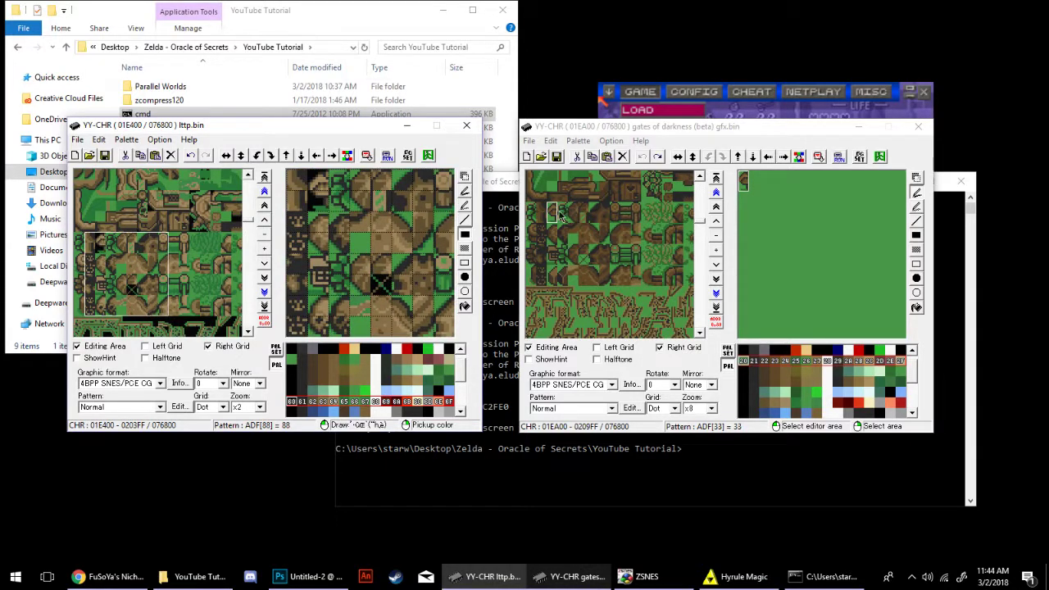
pyautogui.hotkey('ctrl', 'v')
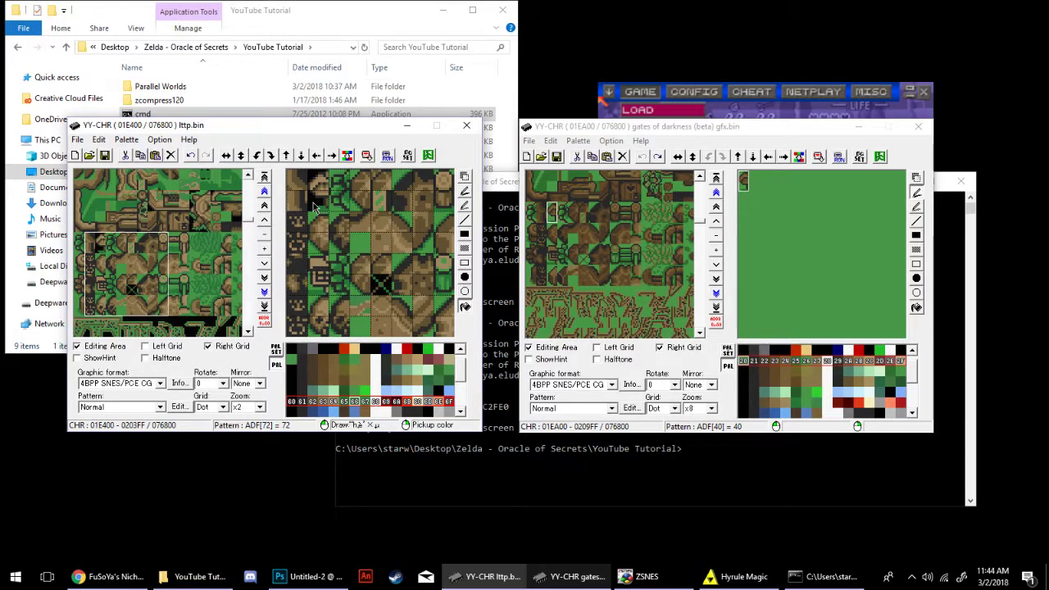
pyautogui.click(79, 238)
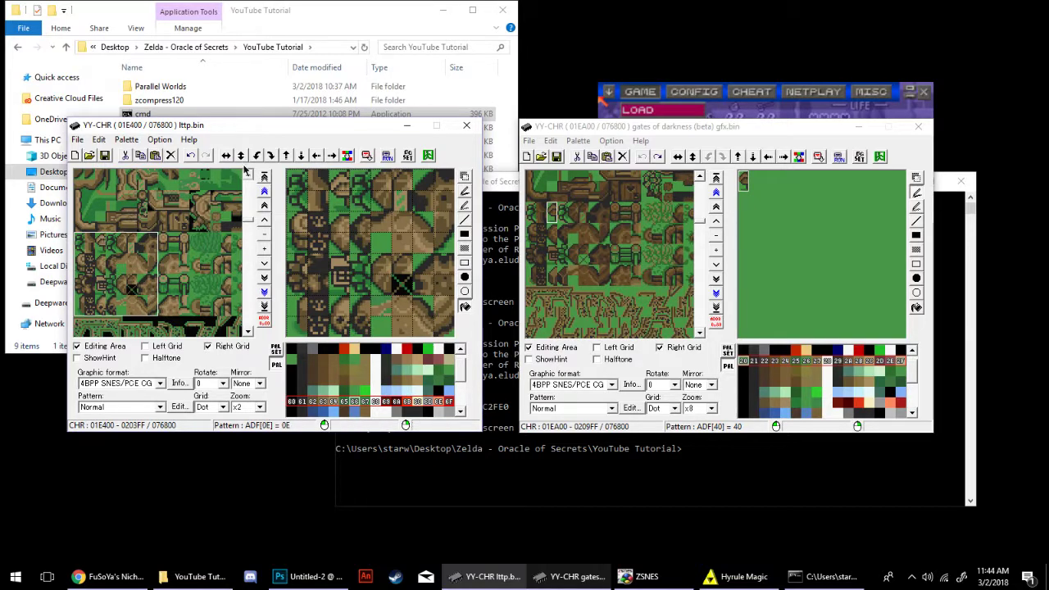
# Step: Recompress the edited bush graphics into the ROM from the command prompt with "zcompress 1 87200 lttp.smc lttp.bin"
pyautogui.click(501, 188)
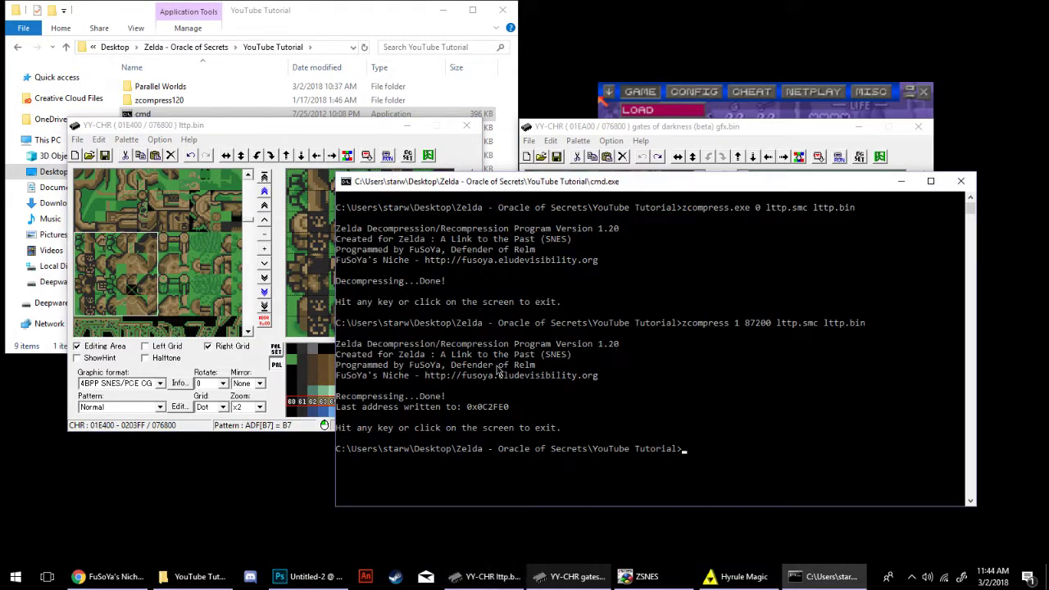
pyautogui.press('Up')
pyautogui.press('Return')
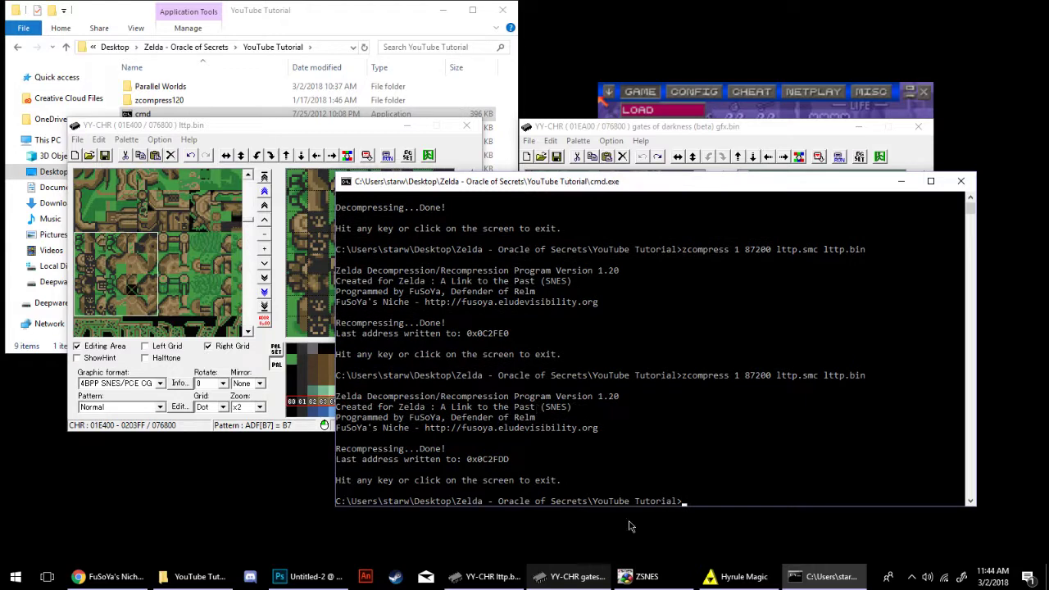
# Step: Switch to ZSNES, load LTTP.SMC again, and start the saved game from the house
pyautogui.click(671, 584)
pyautogui.click(656, 110)
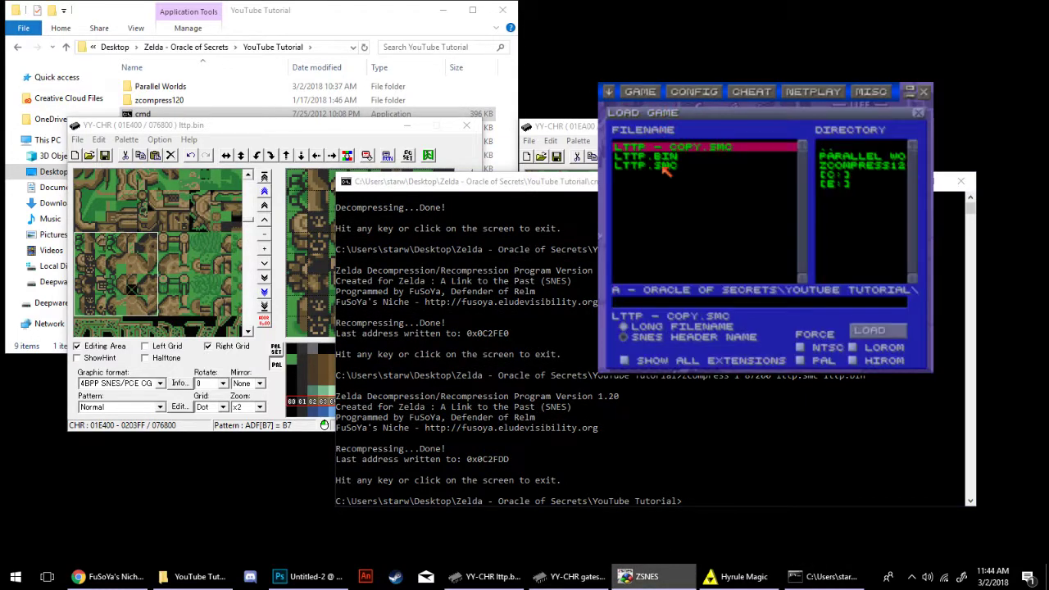
pyautogui.doubleClick(654, 166)
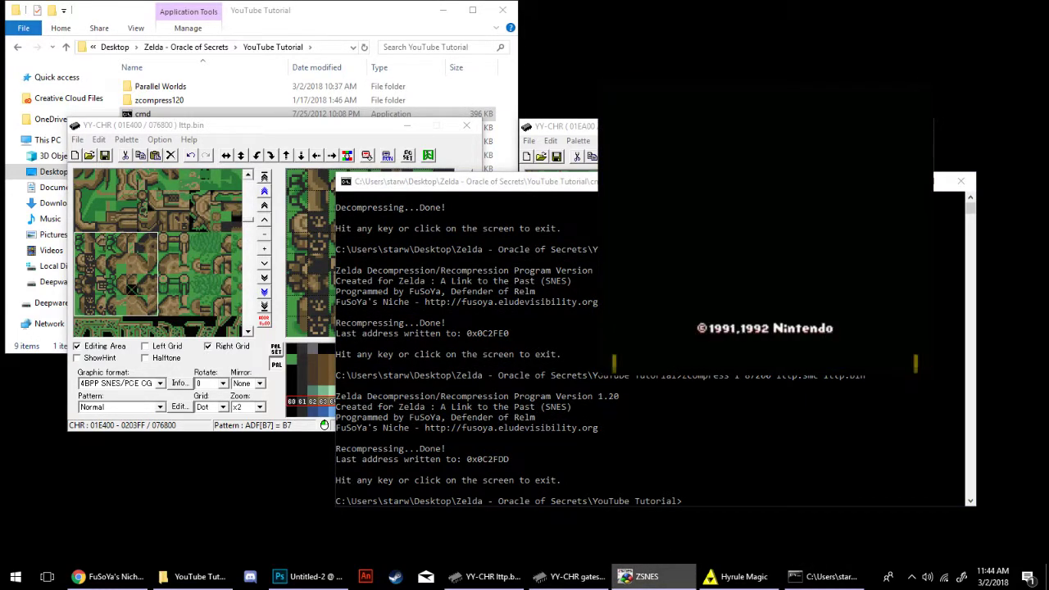
pyautogui.press('Return')
pyautogui.press('Return')
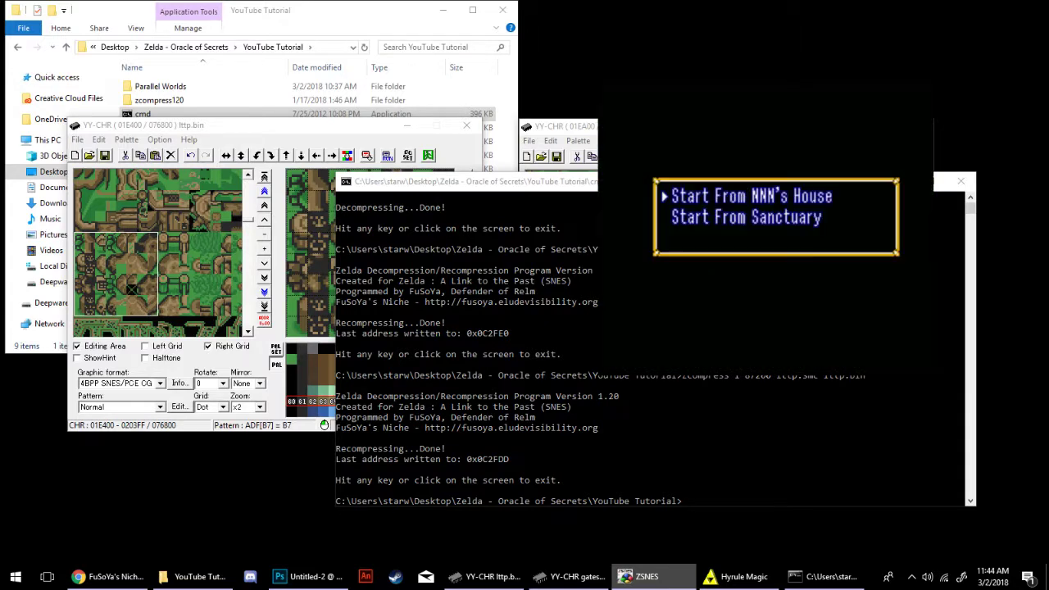
pyautogui.press('Return')
# Step: Leave the house, lift bushes to examine their replaced graphics in the game, and return to the emulator menu
pyautogui.press('Down')
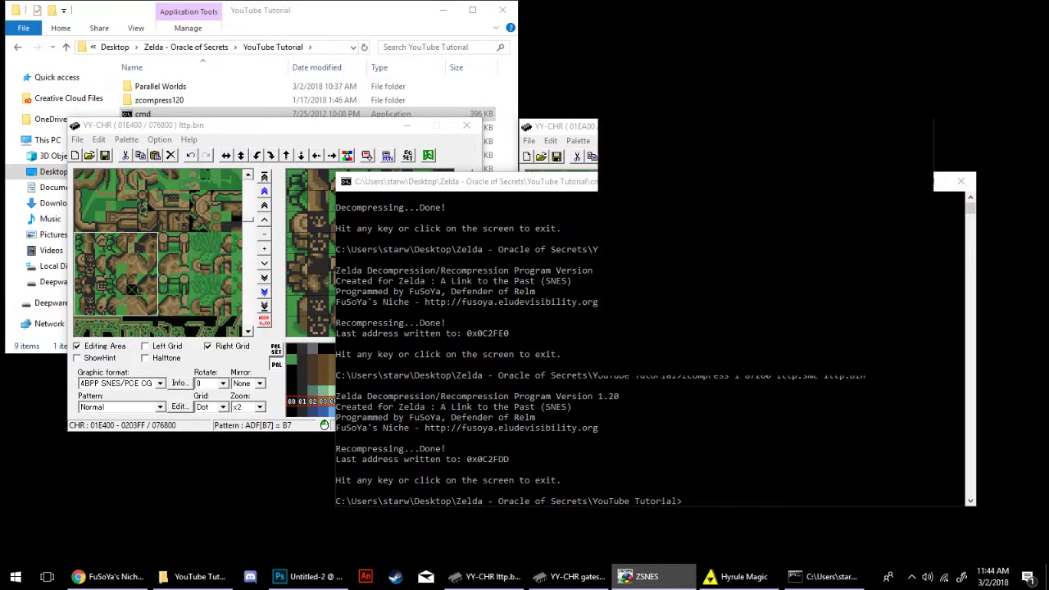
pyautogui.press('Left')
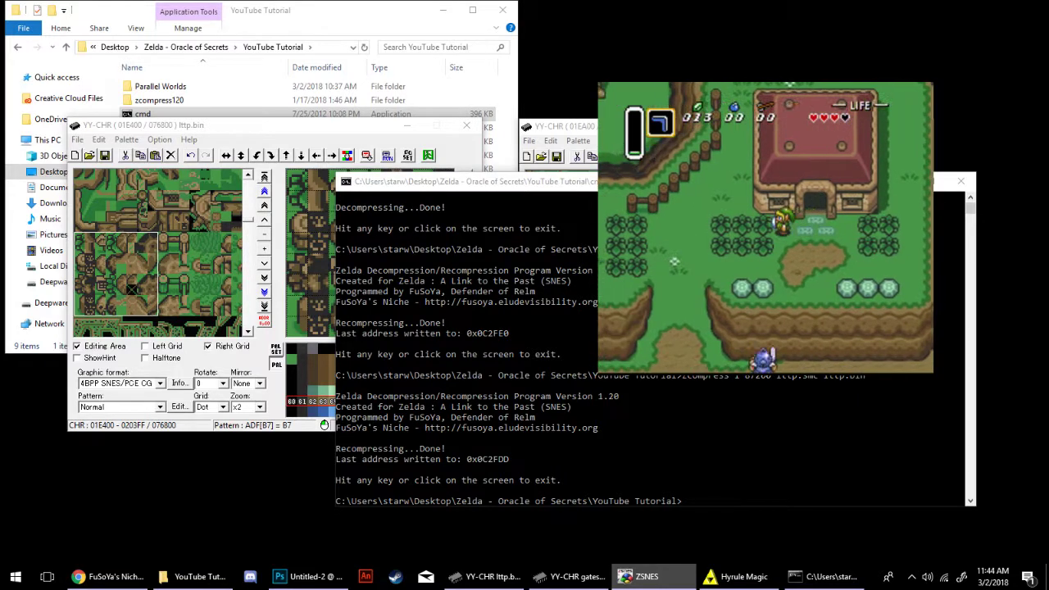
pyautogui.press('x')
pyautogui.press('Left')
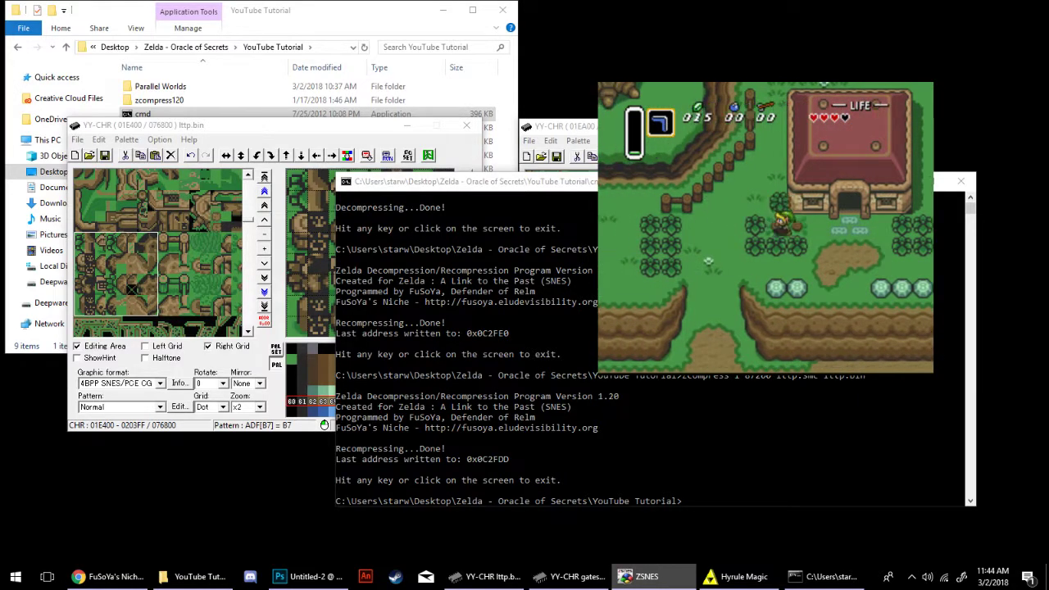
pyautogui.press('Up')
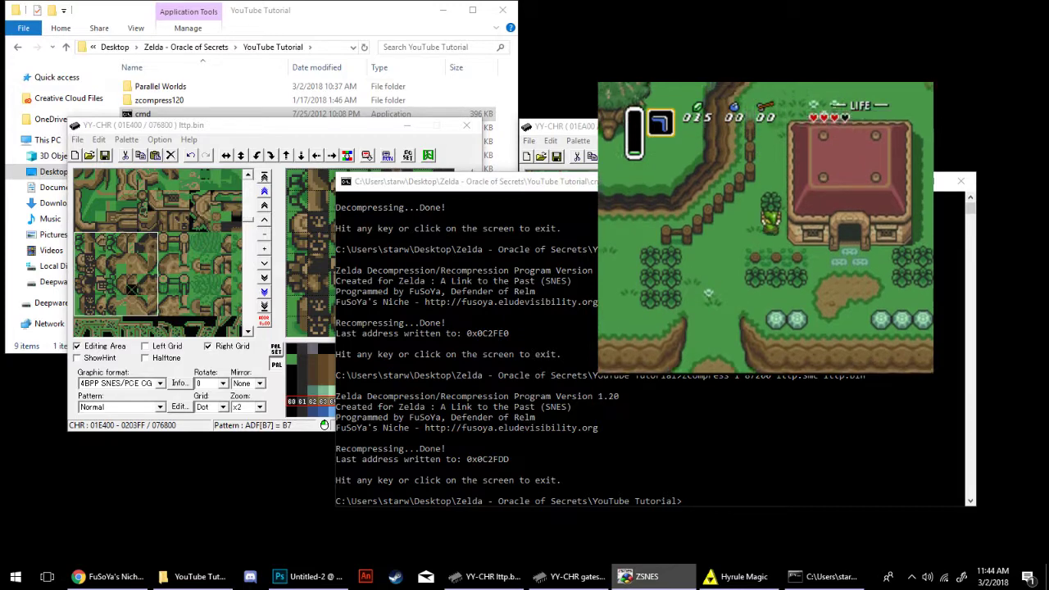
pyautogui.press('Down')
pyautogui.press('x')
pyautogui.press('Down')
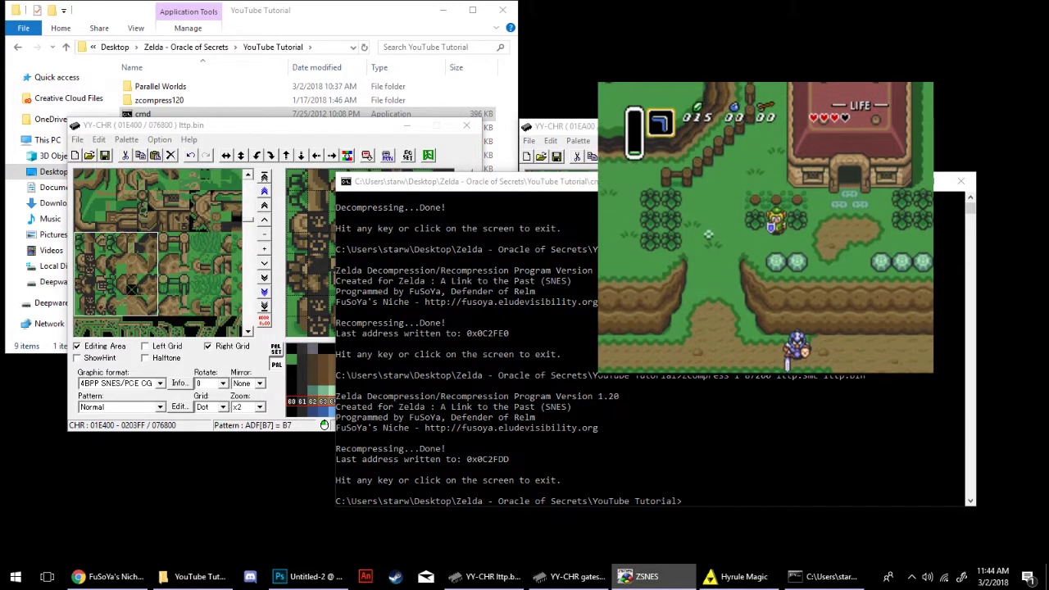
pyautogui.press('Escape')
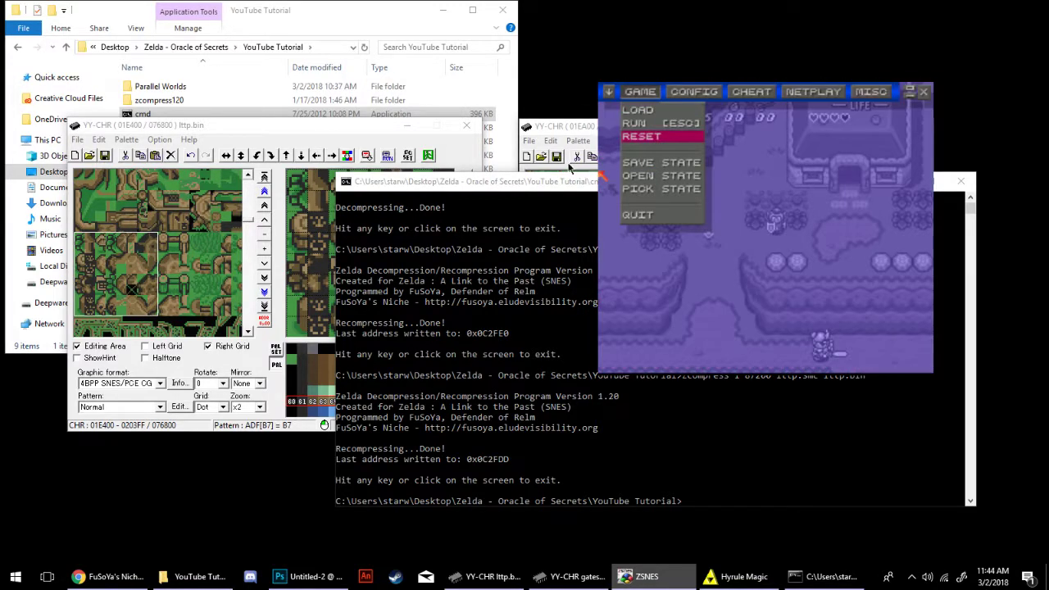
# Step: Replace the round two-by-two bush sprite in lttp.bin at 038C00 with the matching sprite copied from gates of darkness gfx.bin at 039200
pyautogui.click(254, 129)
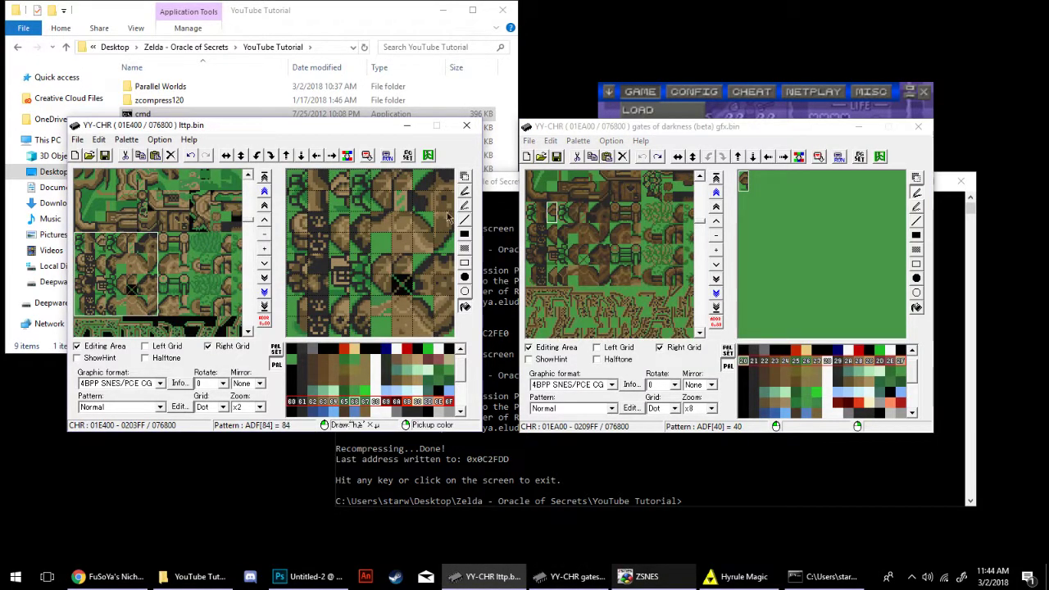
pyautogui.scroll(-10, 194, 246)
pyautogui.scroll(-18, 194, 245)
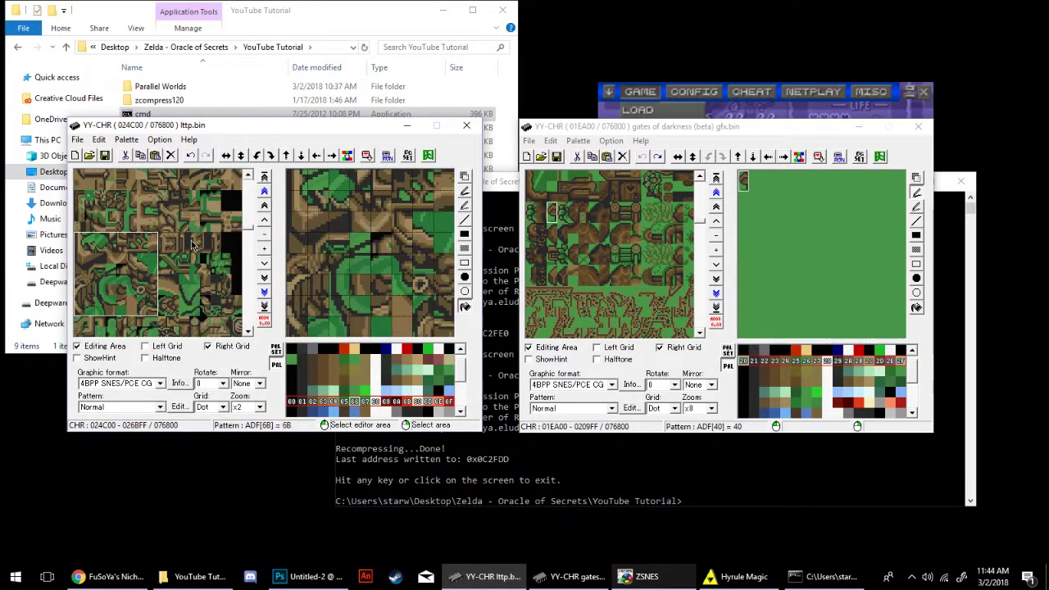
pyautogui.scroll(-17, 191, 243)
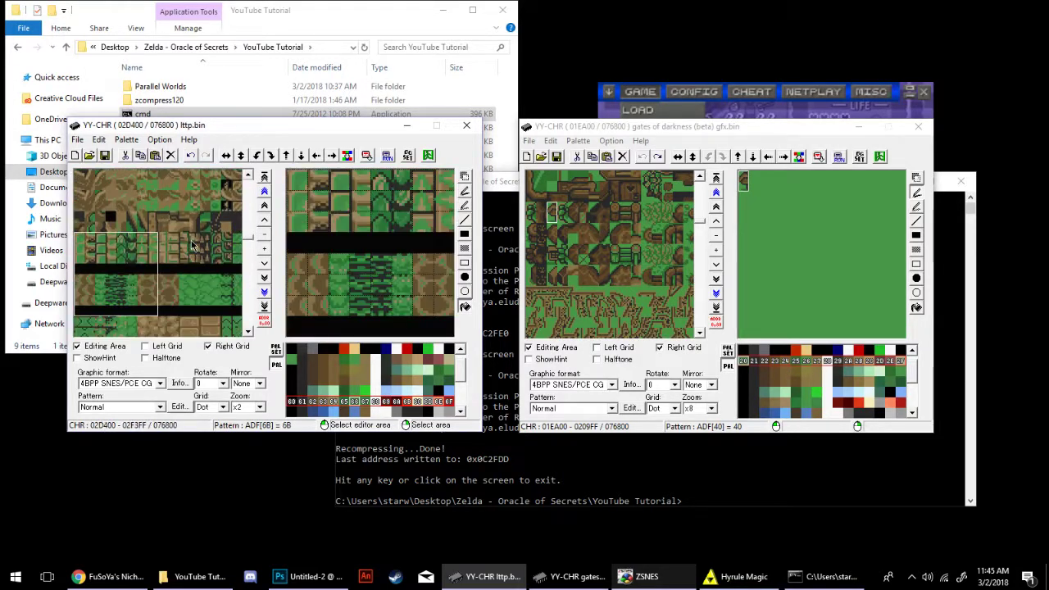
pyautogui.scroll(-10, 191, 244)
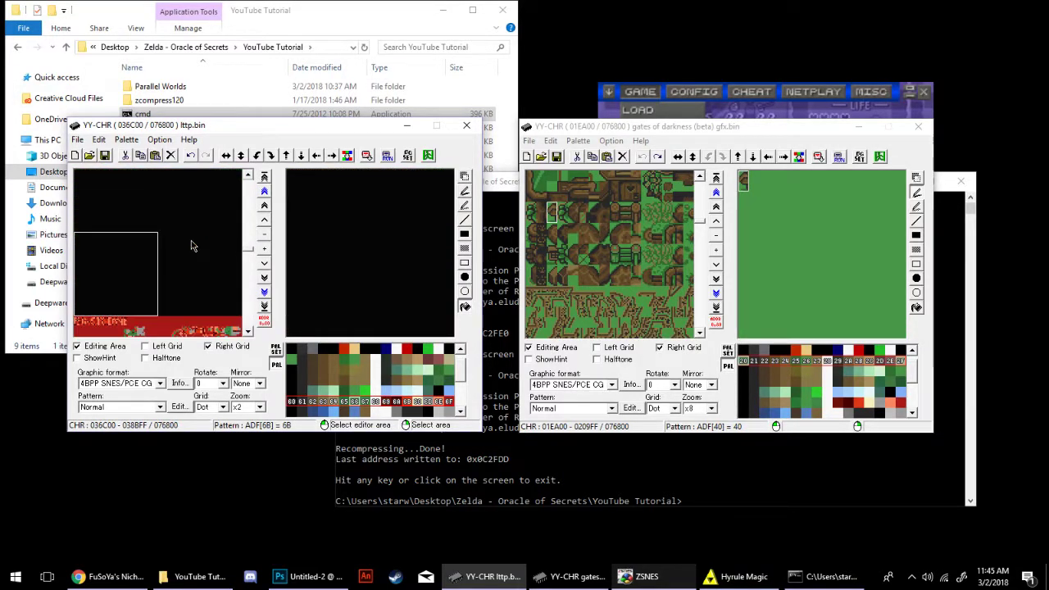
pyautogui.scroll(1, 187, 244)
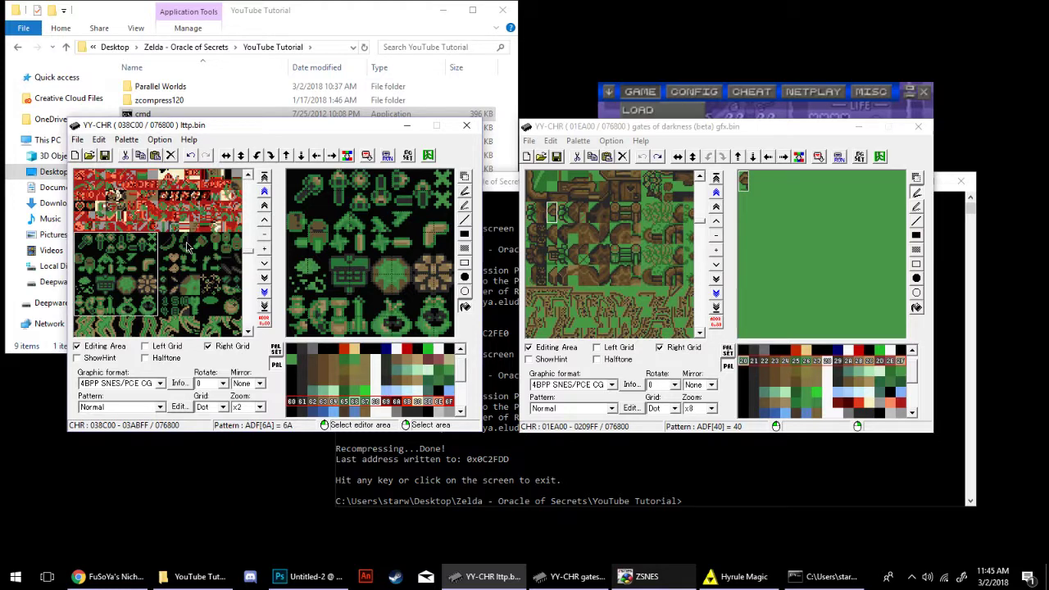
pyautogui.click(636, 241)
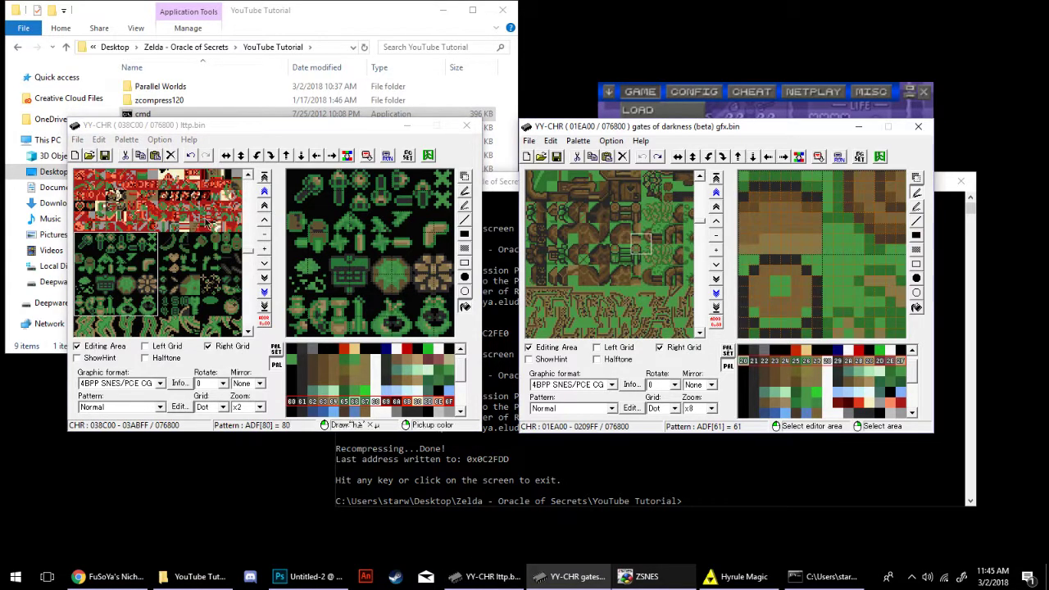
pyautogui.click(148, 285)
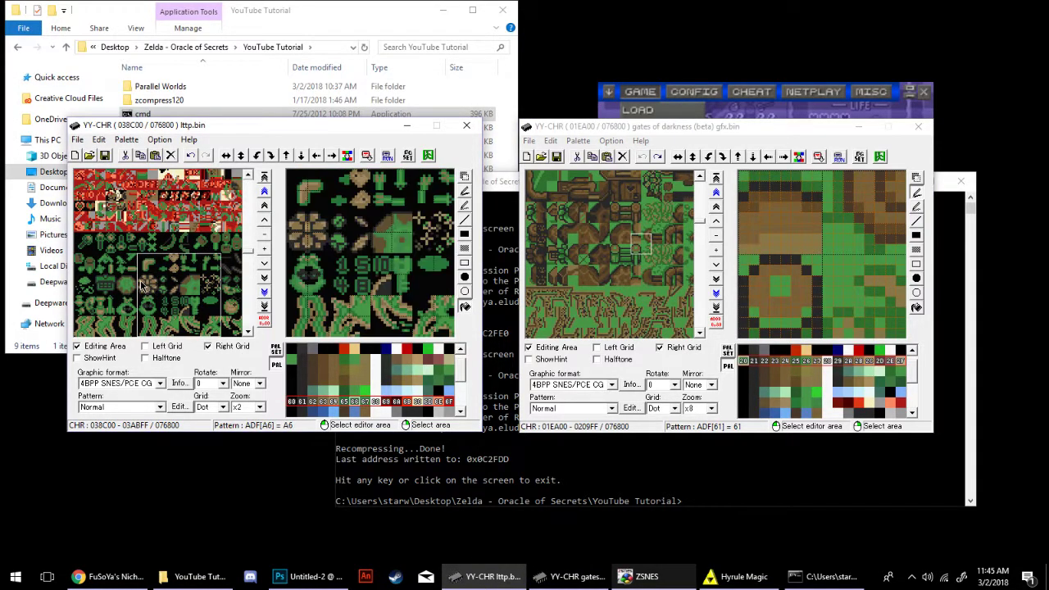
pyautogui.click(644, 252)
pyautogui.scroll(-17, 644, 252)
pyautogui.scroll(-20, 645, 256)
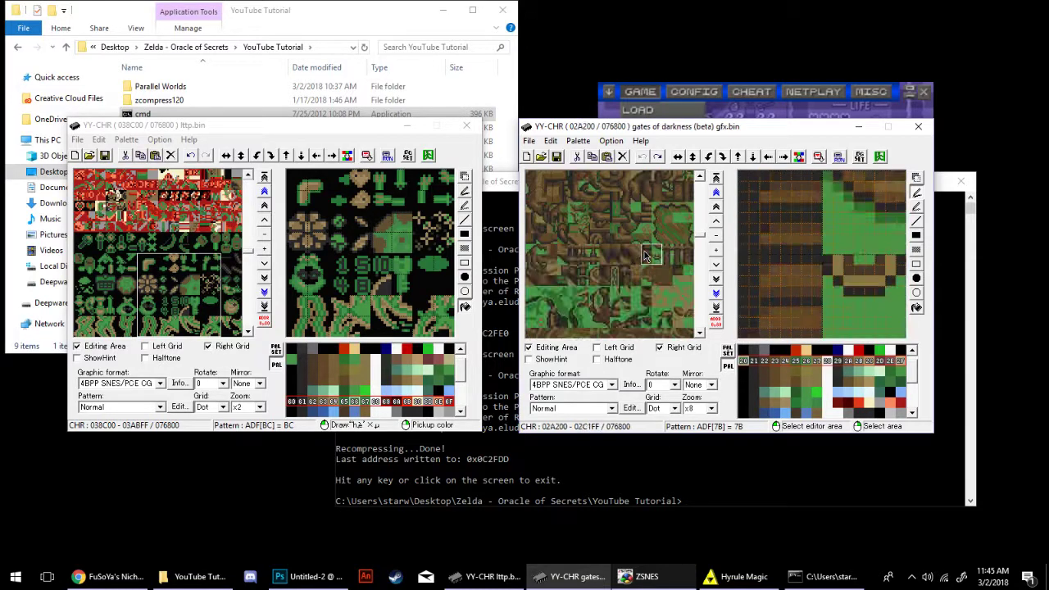
pyautogui.scroll(-3, 645, 256)
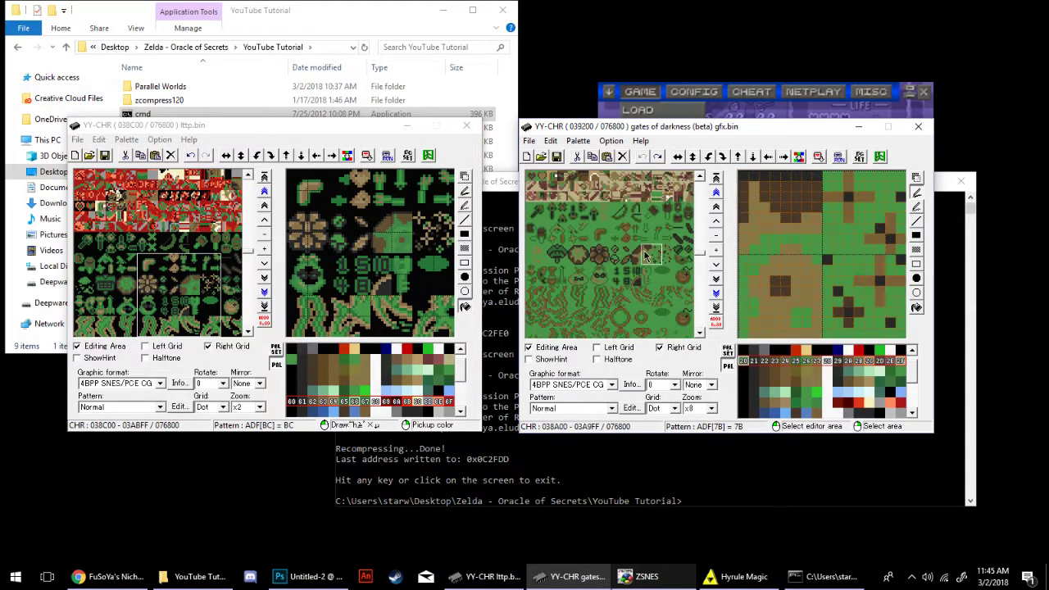
pyautogui.click(601, 256)
pyautogui.click(600, 259)
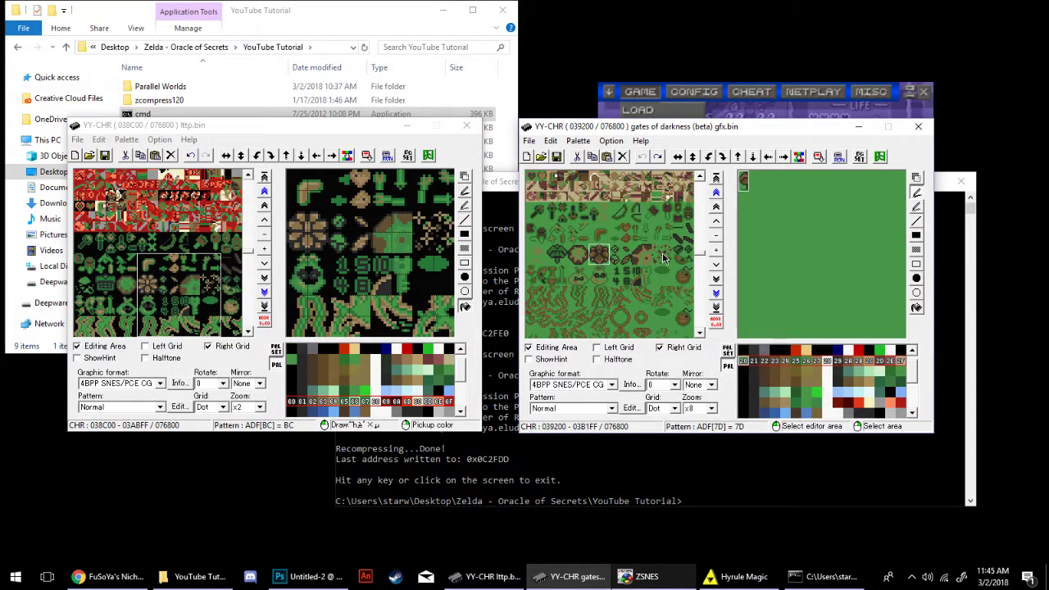
pyautogui.click(148, 286)
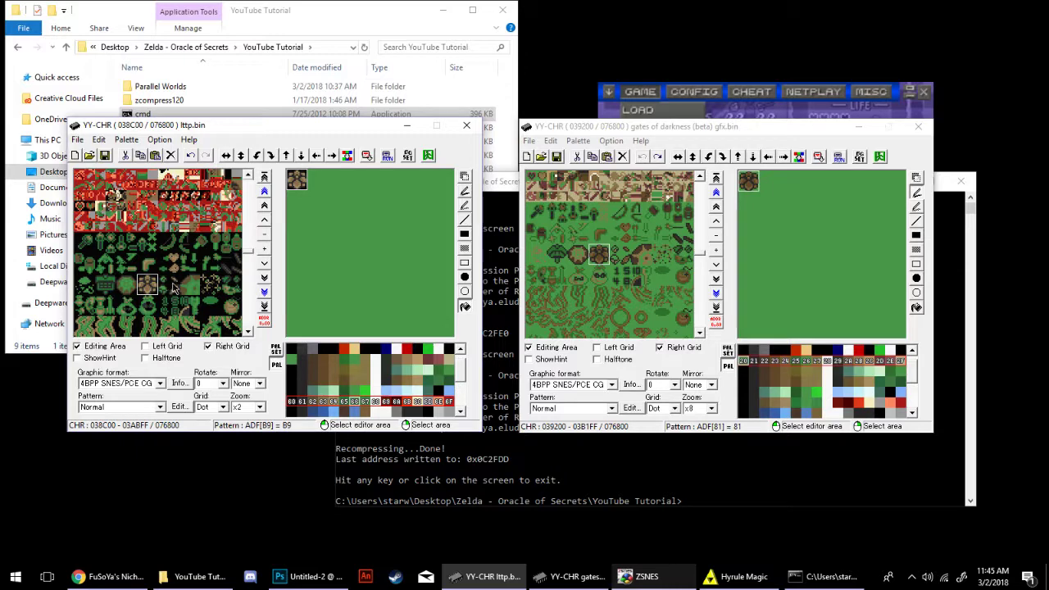
# Step: Rerun "zcompress 1 87200 lttp.smc lttp.bin" in the command prompt to recompress the replaced bush sprite into the ROM
pyautogui.click(496, 192)
pyautogui.press('Up')
pyautogui.press('Return')
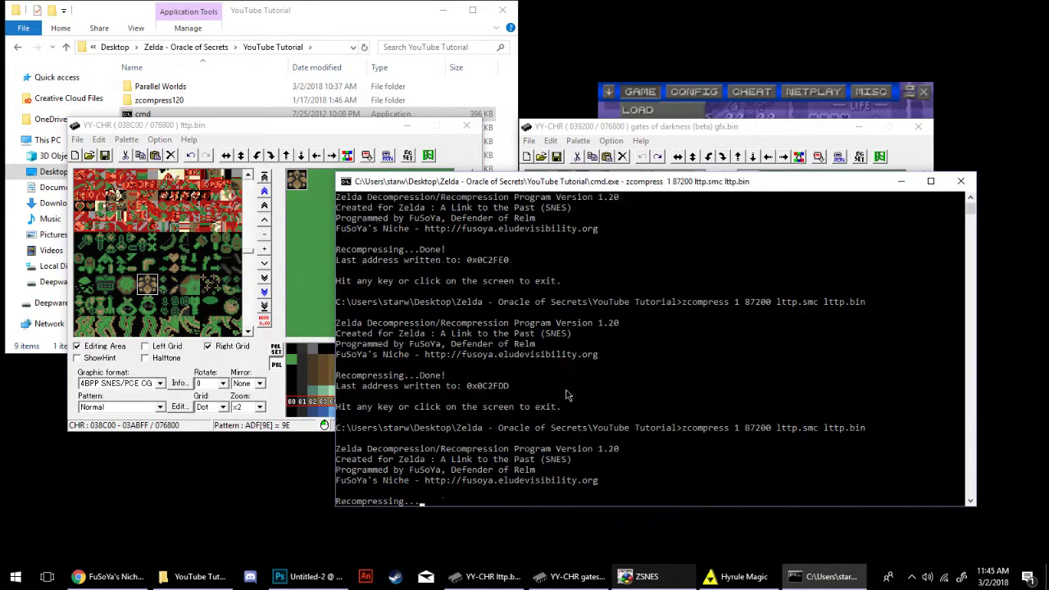
# Step: Close out the recompression, switch to ZSNES to reload the updated LTTP.SMC, and start the saved game
pyautogui.click(602, 449)
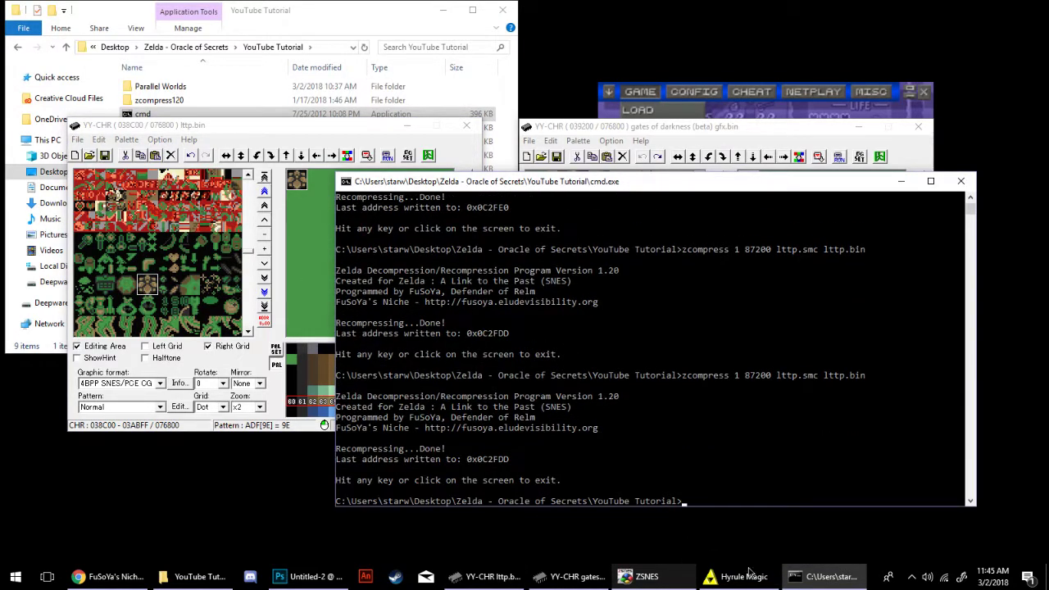
pyautogui.click(647, 576)
pyautogui.click(677, 111)
pyautogui.doubleClick(658, 164)
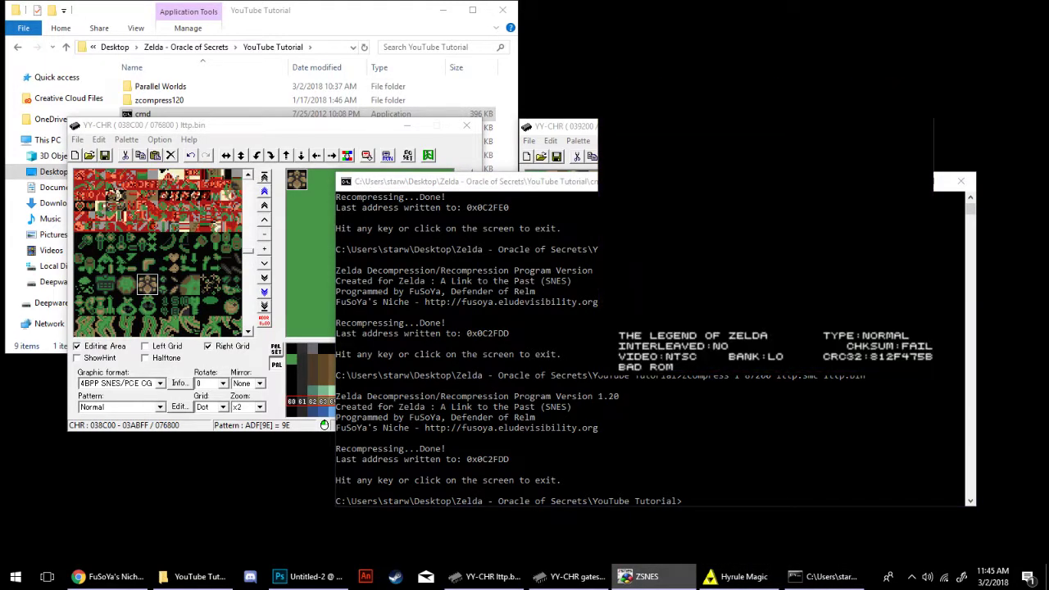
pyautogui.press('Return')
pyautogui.press('Return')
pyautogui.press('Return')
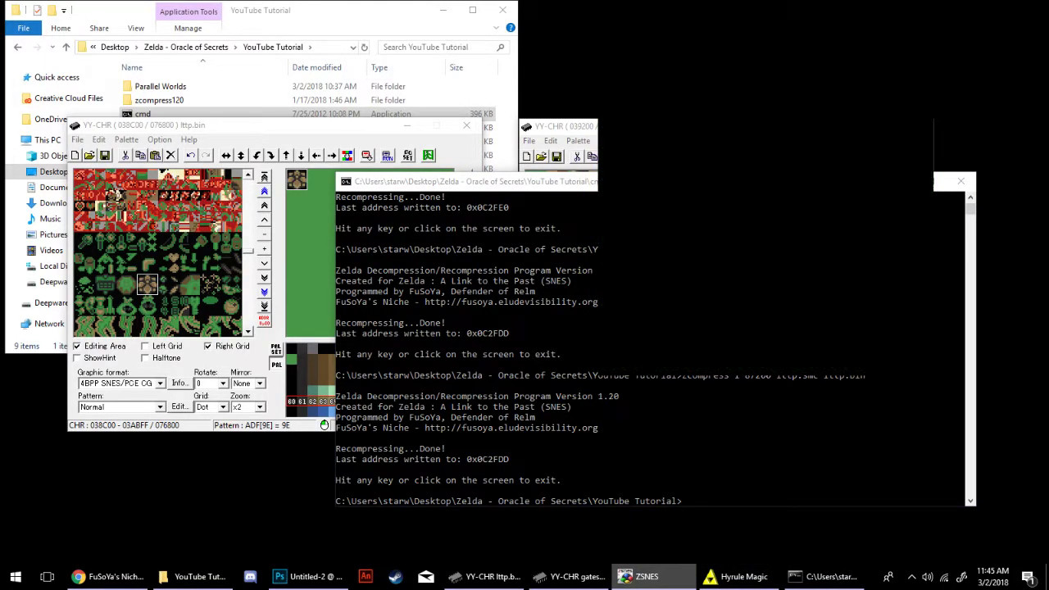
pyautogui.press('Return')
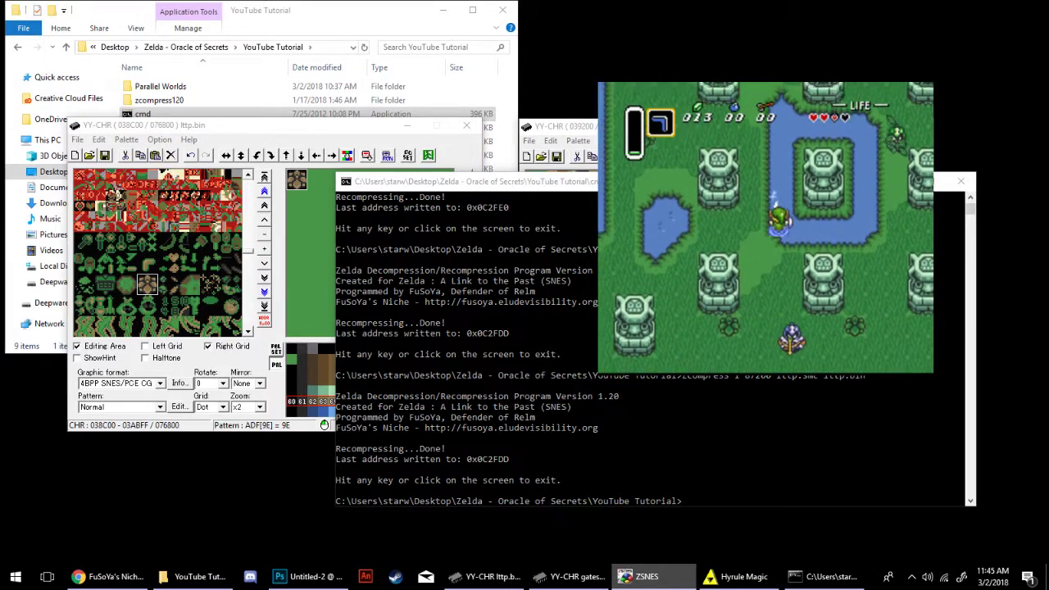
# Step: Walk Link southwest past the stone statues and ponds to examine the replaced graphics in the overworld
pyautogui.press('Down')
pyautogui.press('Left')
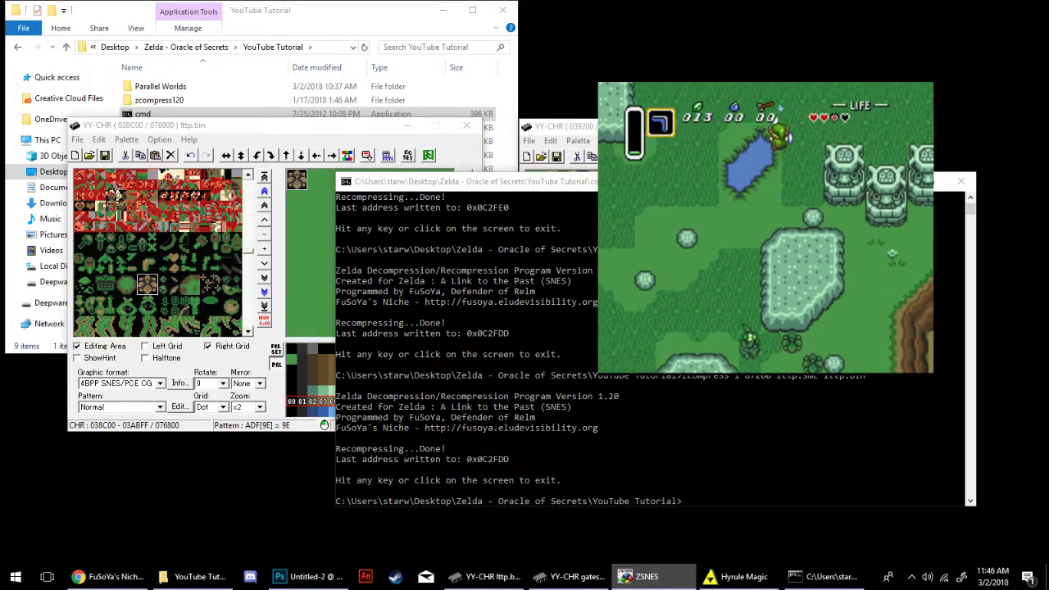
pyautogui.press('Down')
pyautogui.press('Left')
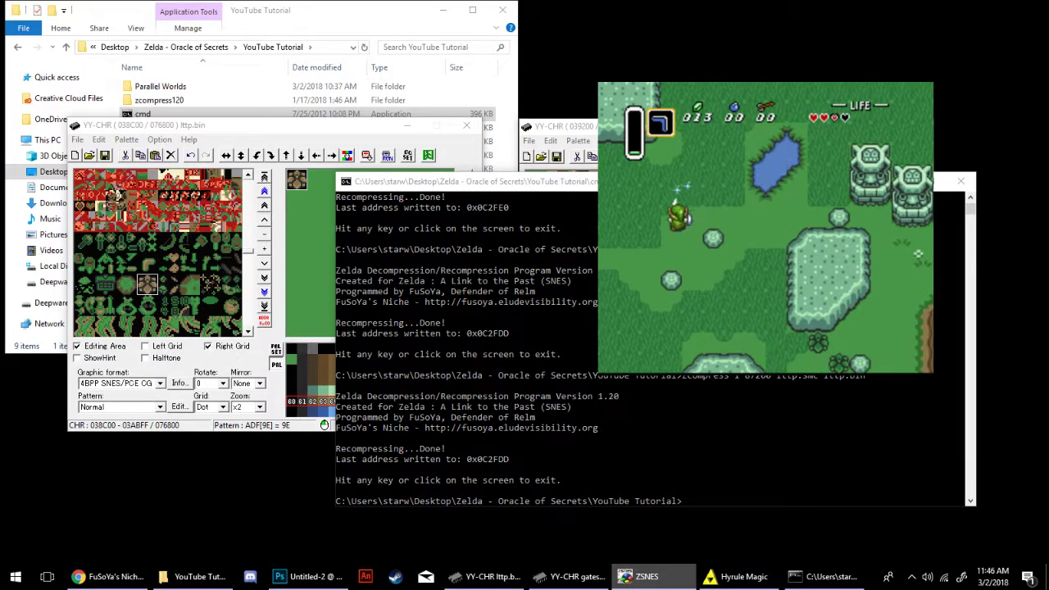